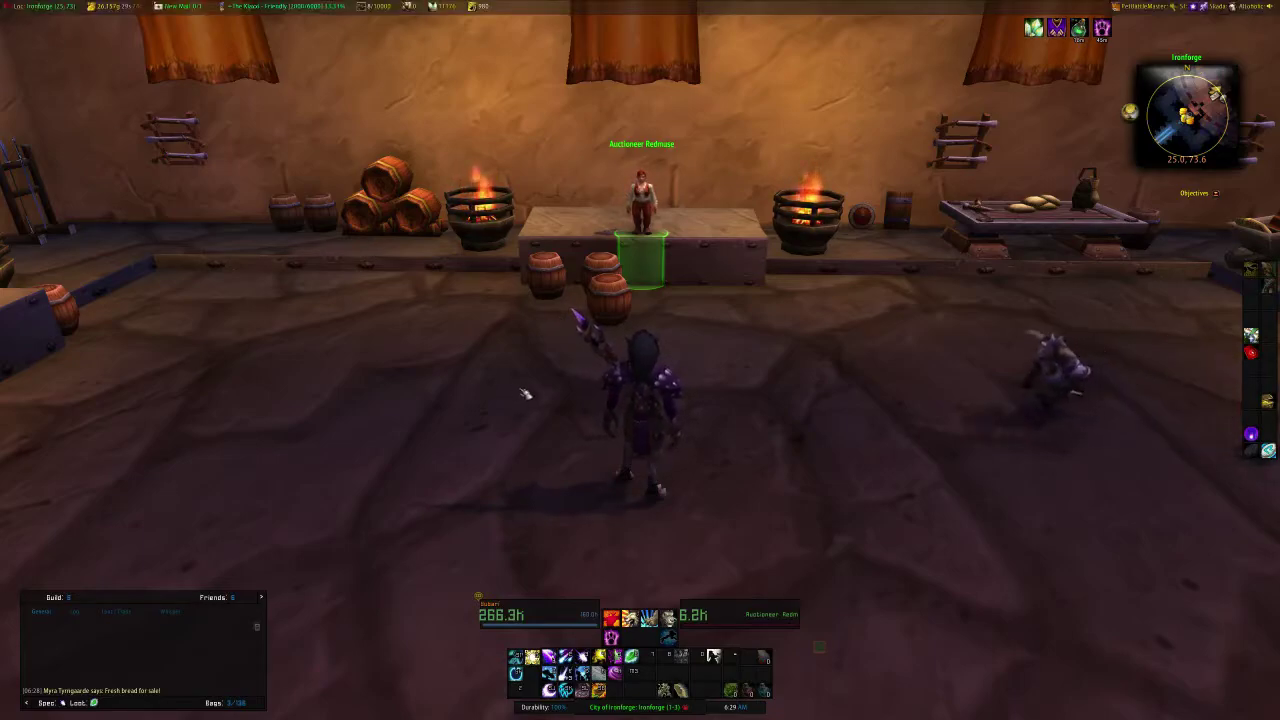
Run a post scan with TSM Auctioning at the auctioneer, close the auction window and step back.
key(w)
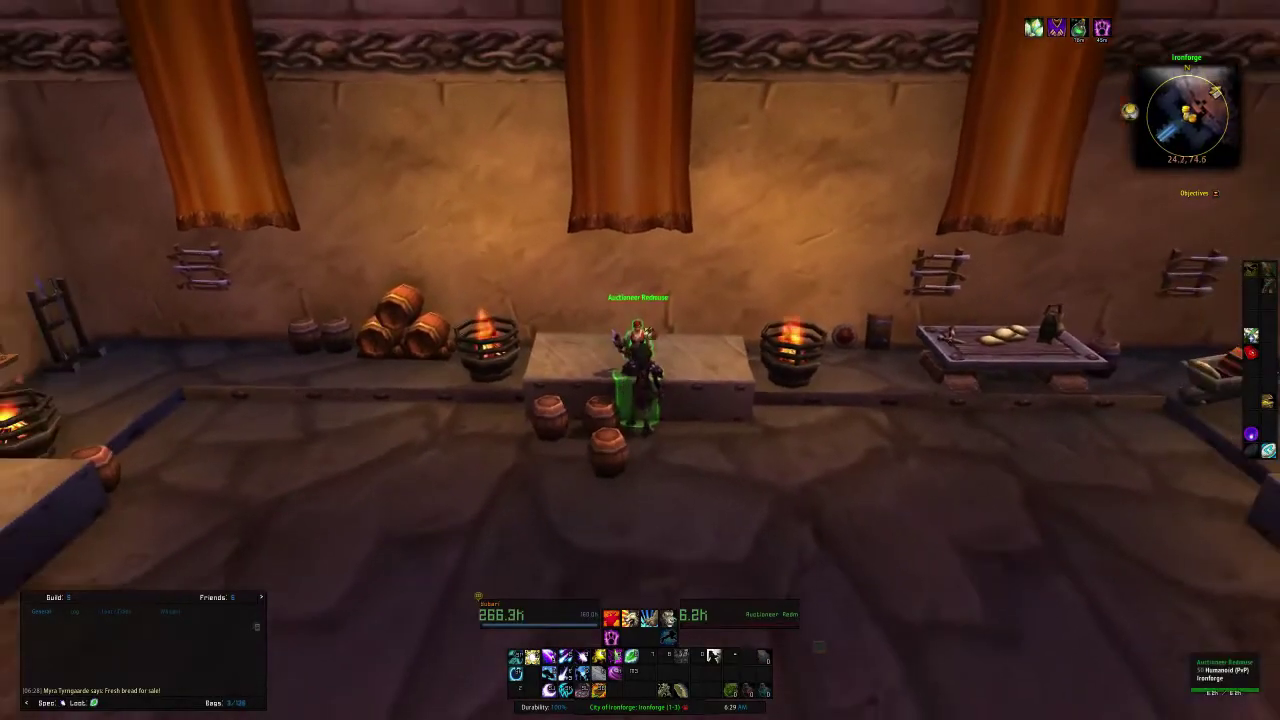
right_click(655, 385)
click(655, 386)
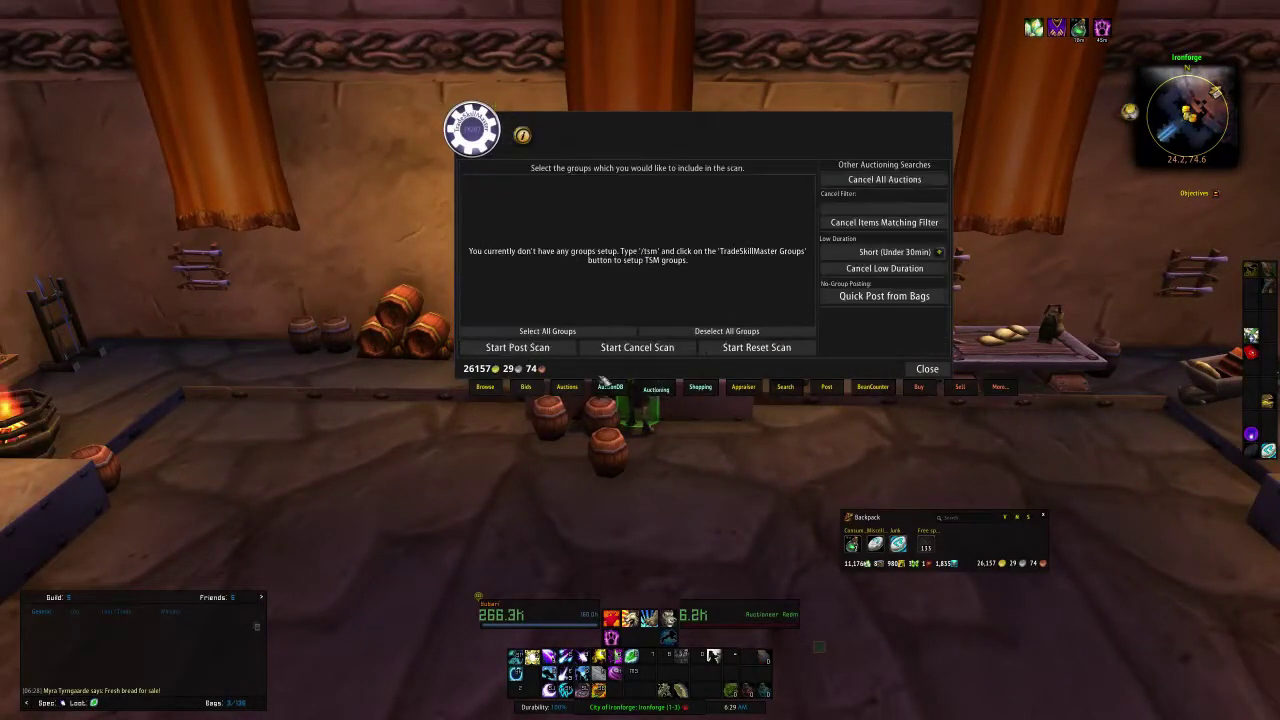
click(500, 348)
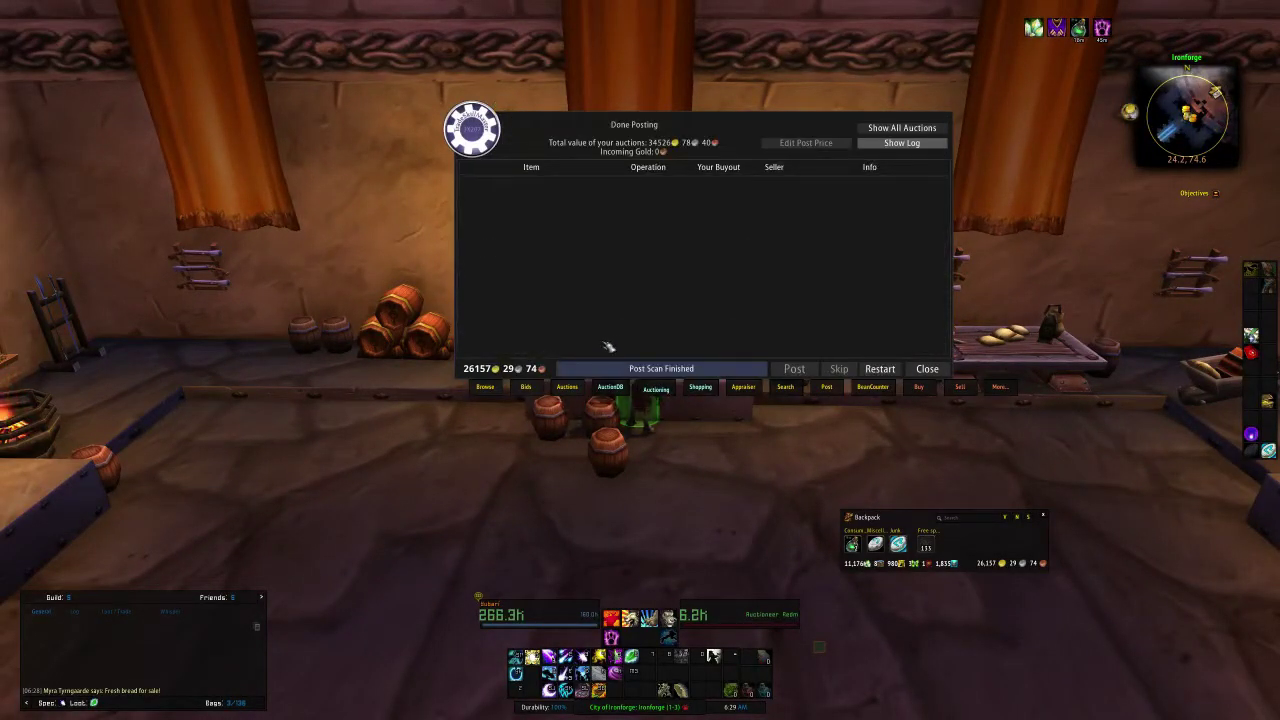
click(928, 369)
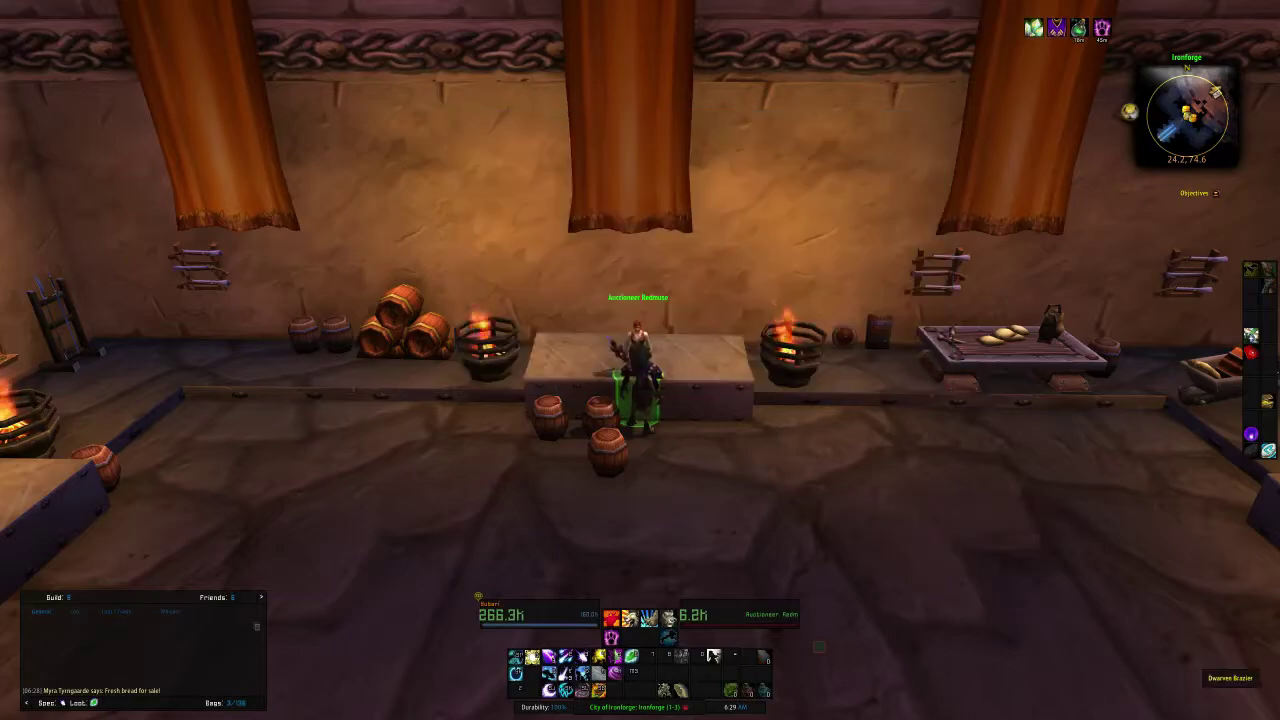
key(w)
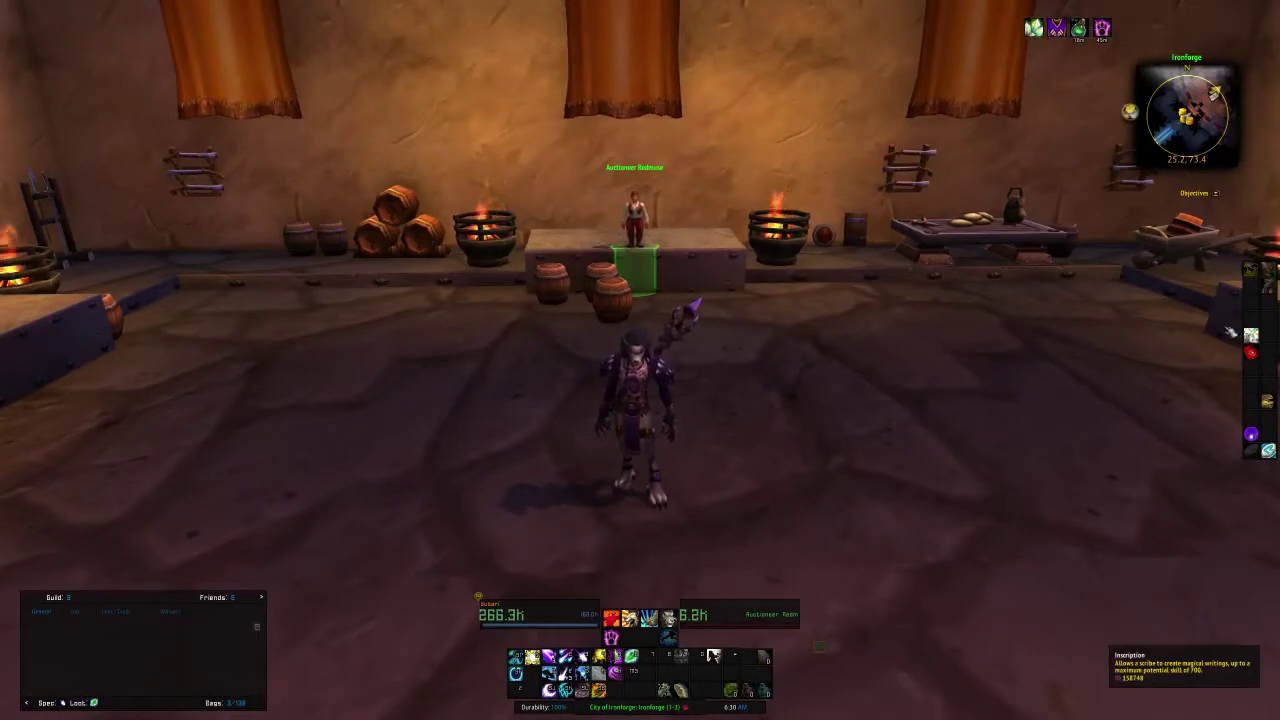
Create the profession groups for Inscription in TSM_Crafting and close the crafting window.
click(713, 656)
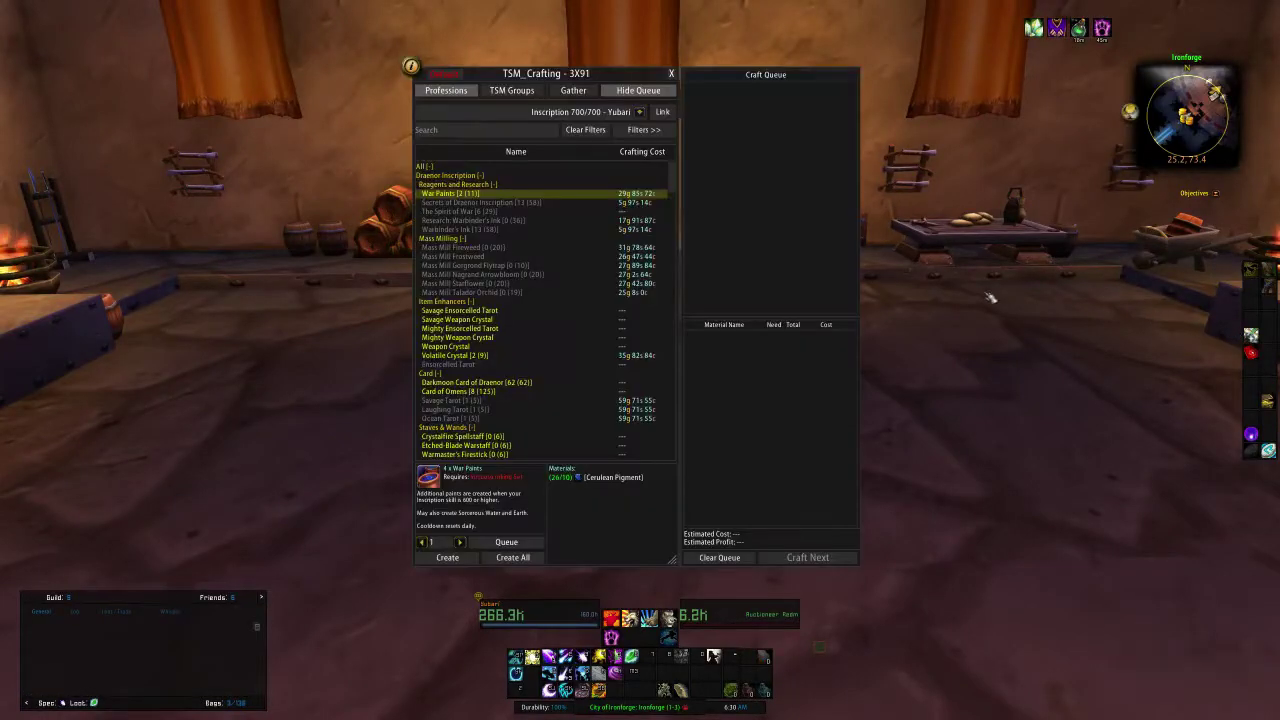
click(507, 93)
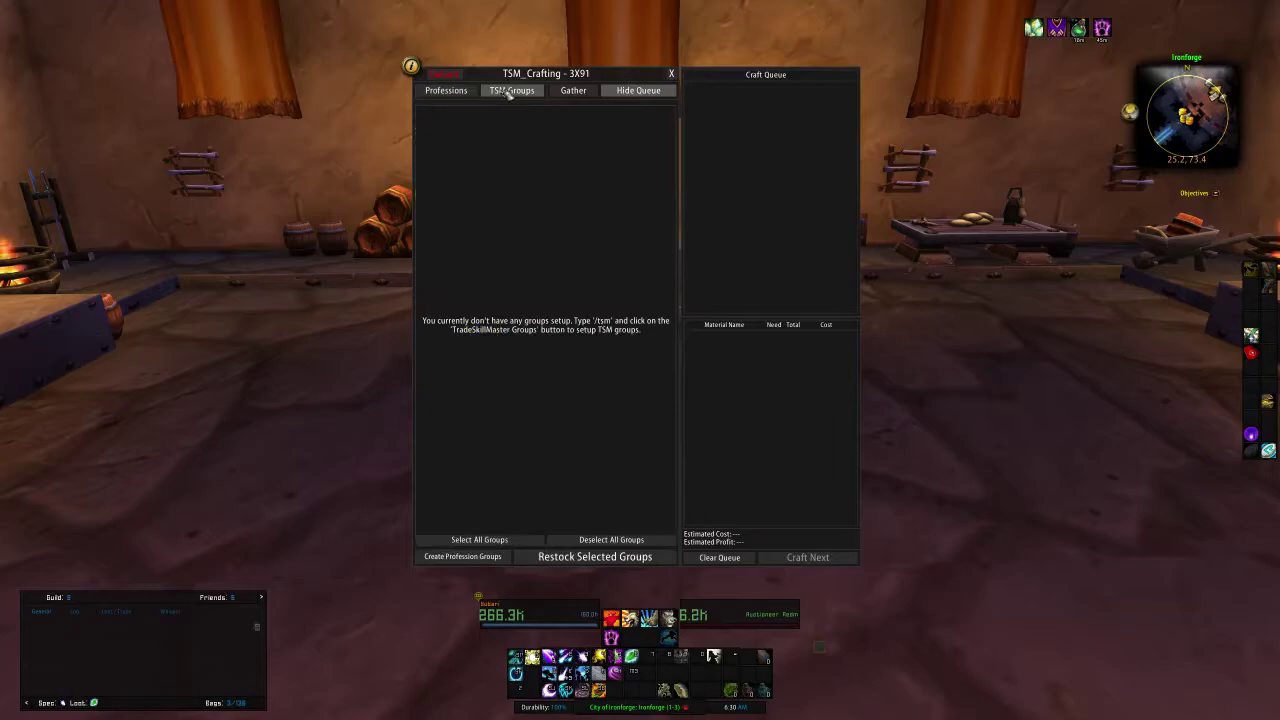
click(463, 557)
click(463, 557)
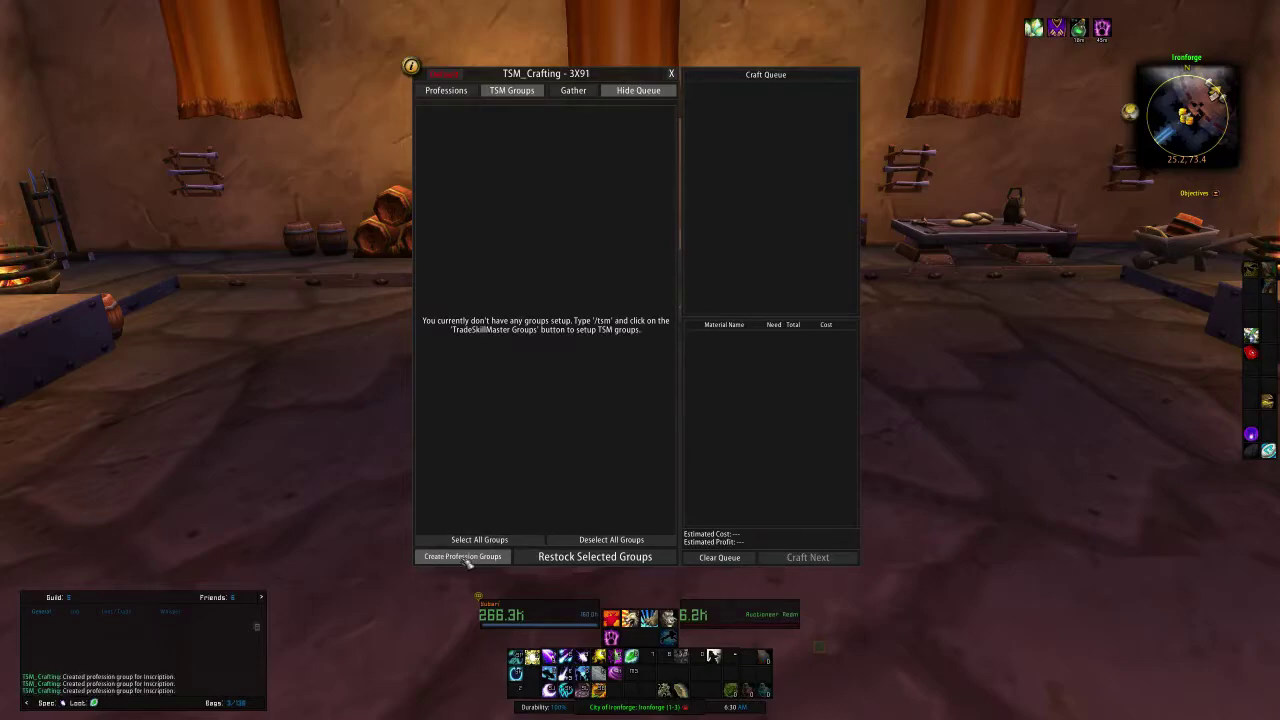
click(463, 557)
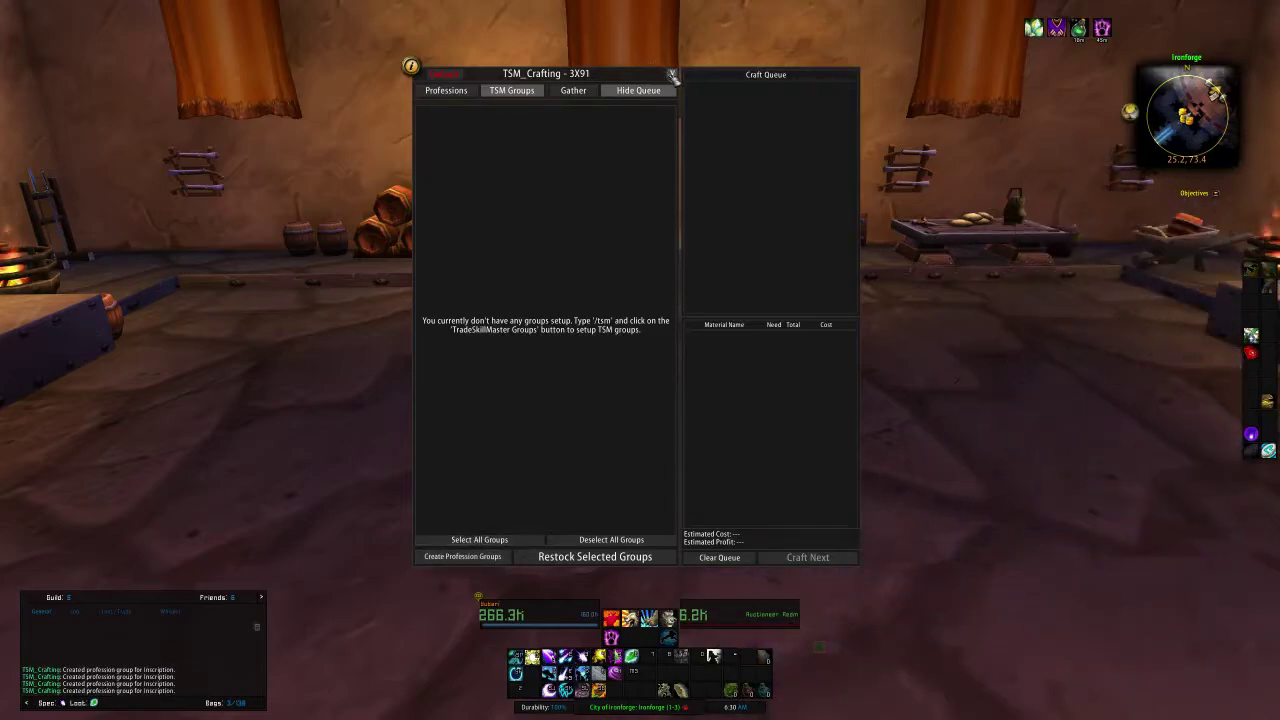
click(673, 76)
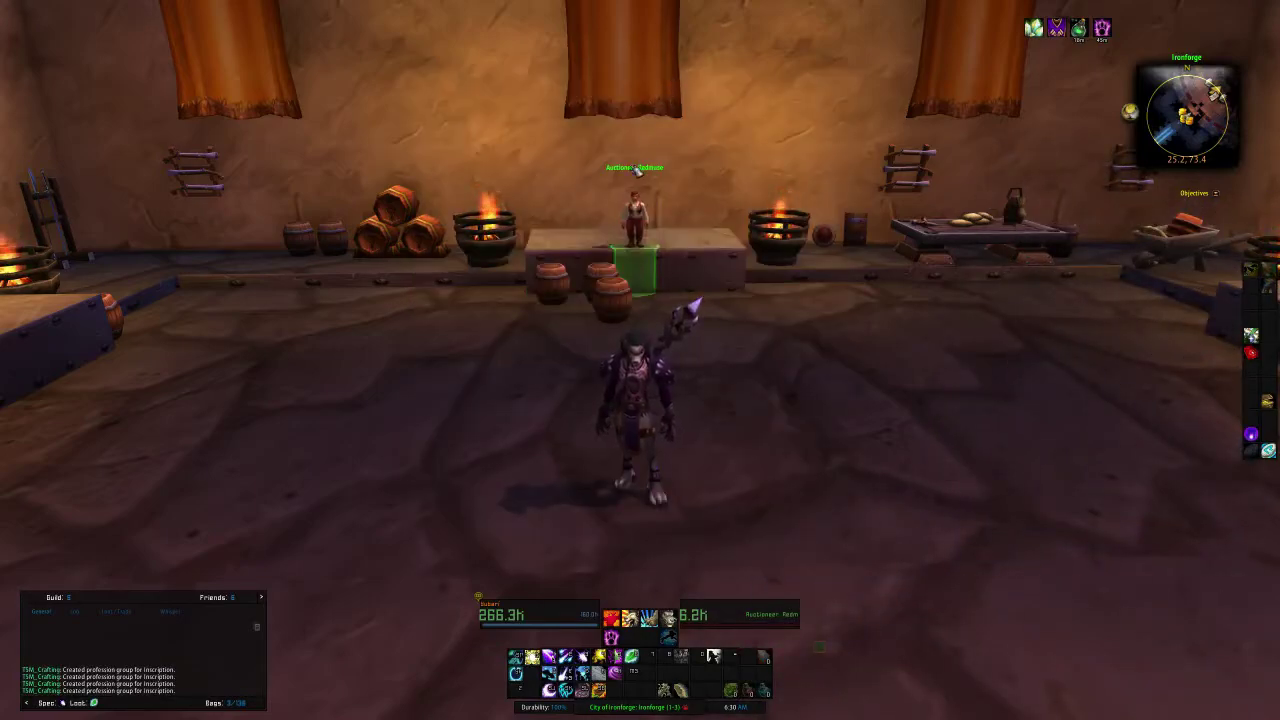
Open TradeSkillMaster with /tsm, look over the Operations and Options pages, and go to Groups.
text(/t)
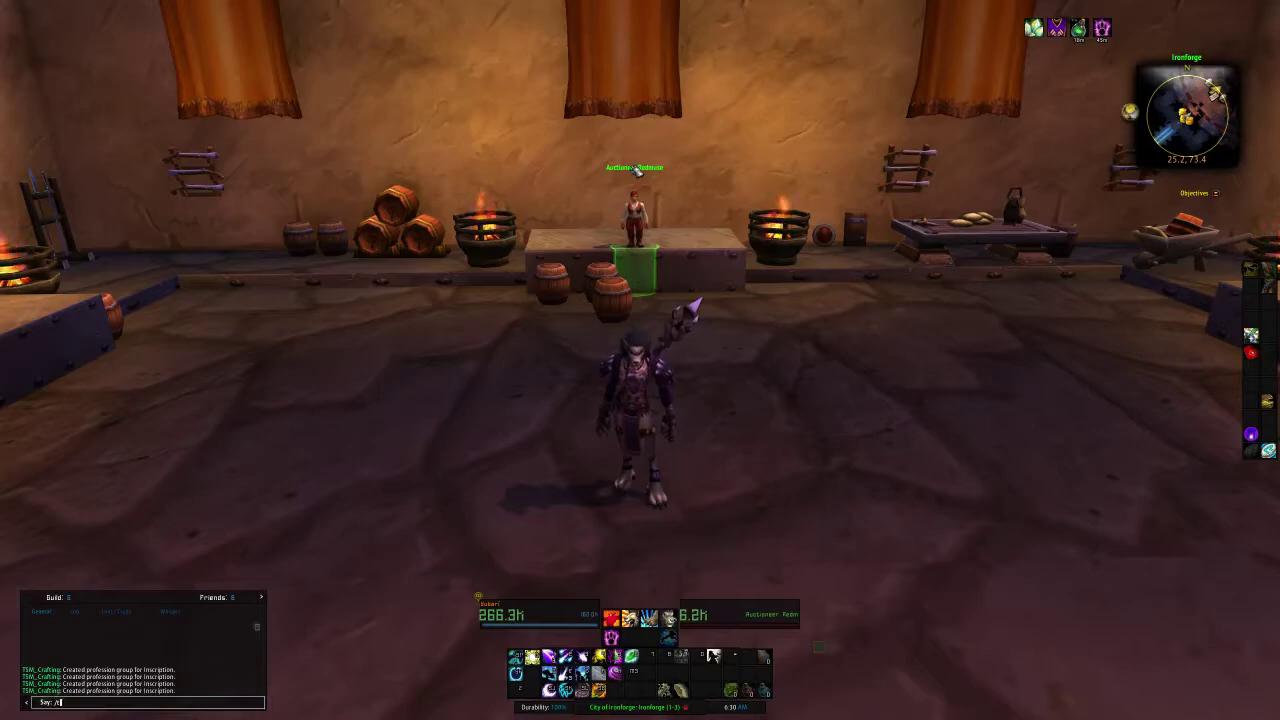
text(sm)
key(Return)
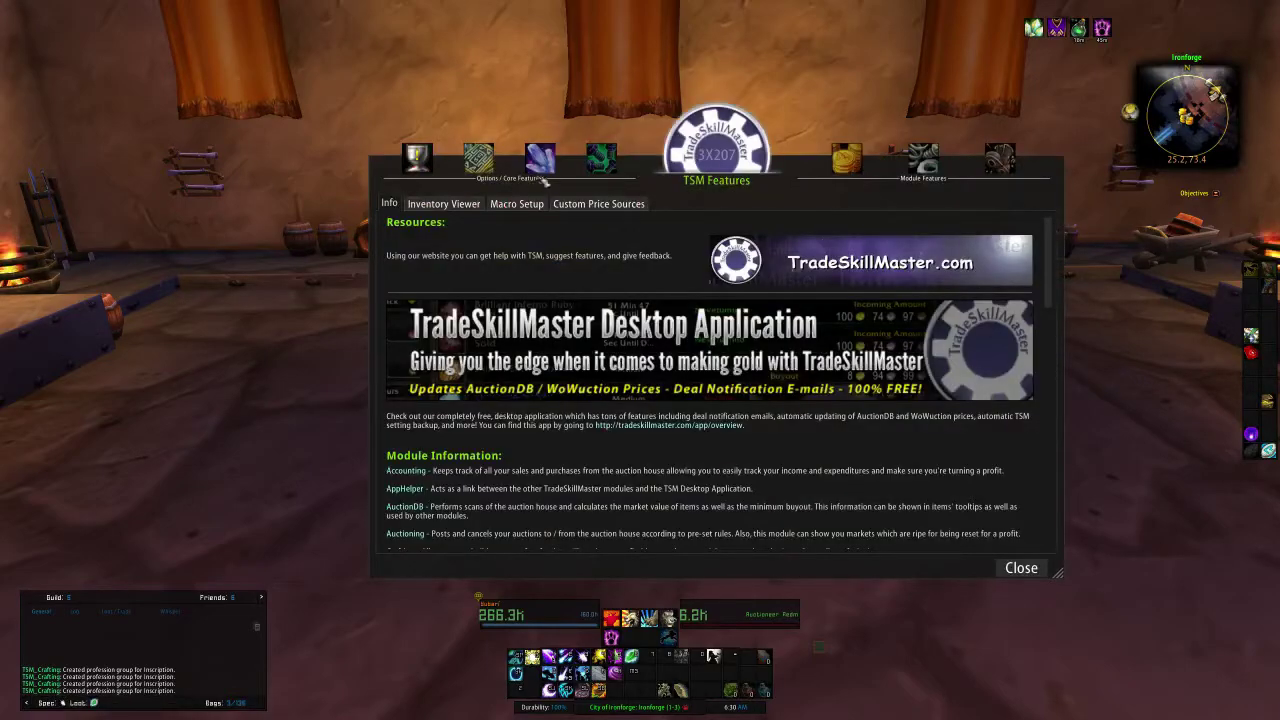
click(600, 160)
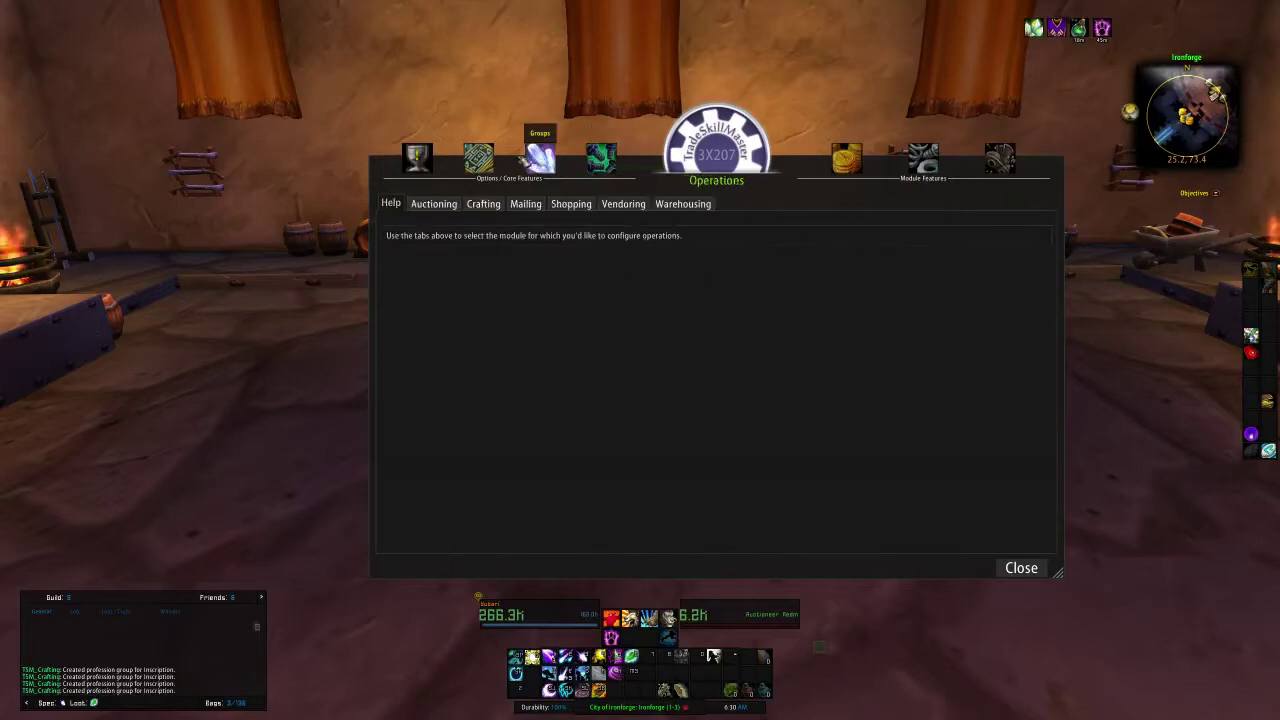
click(478, 158)
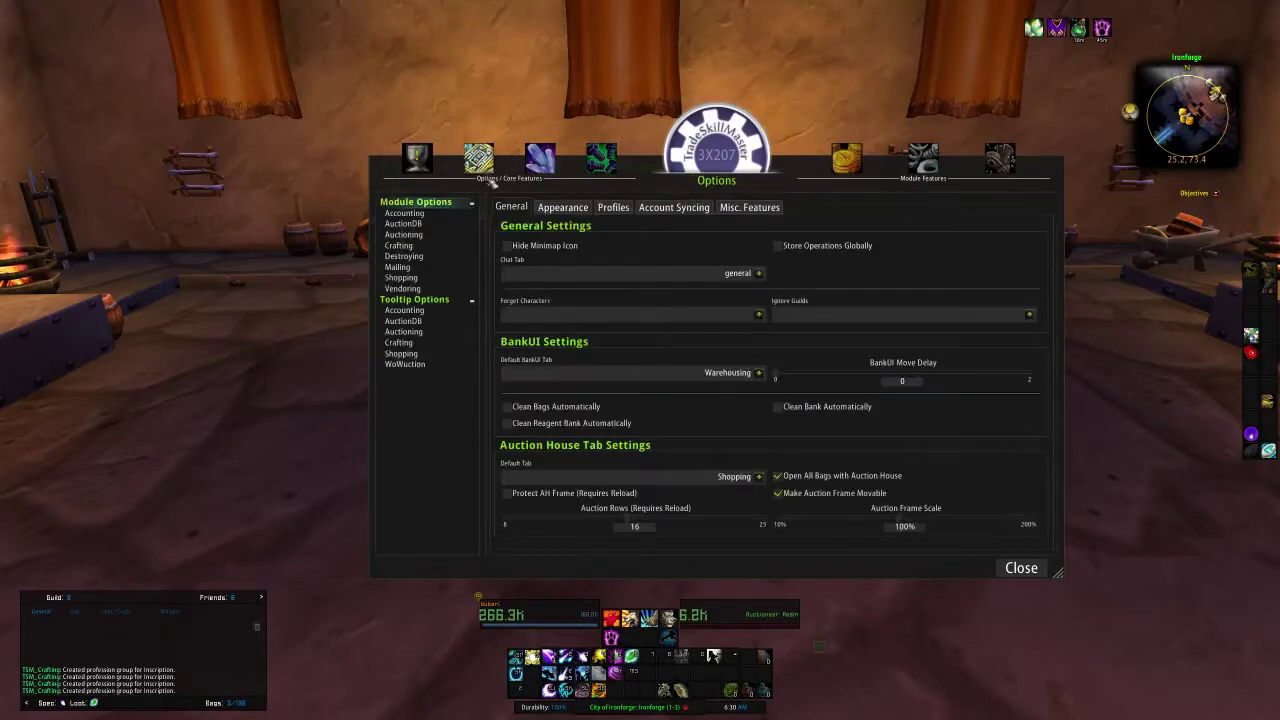
click(540, 158)
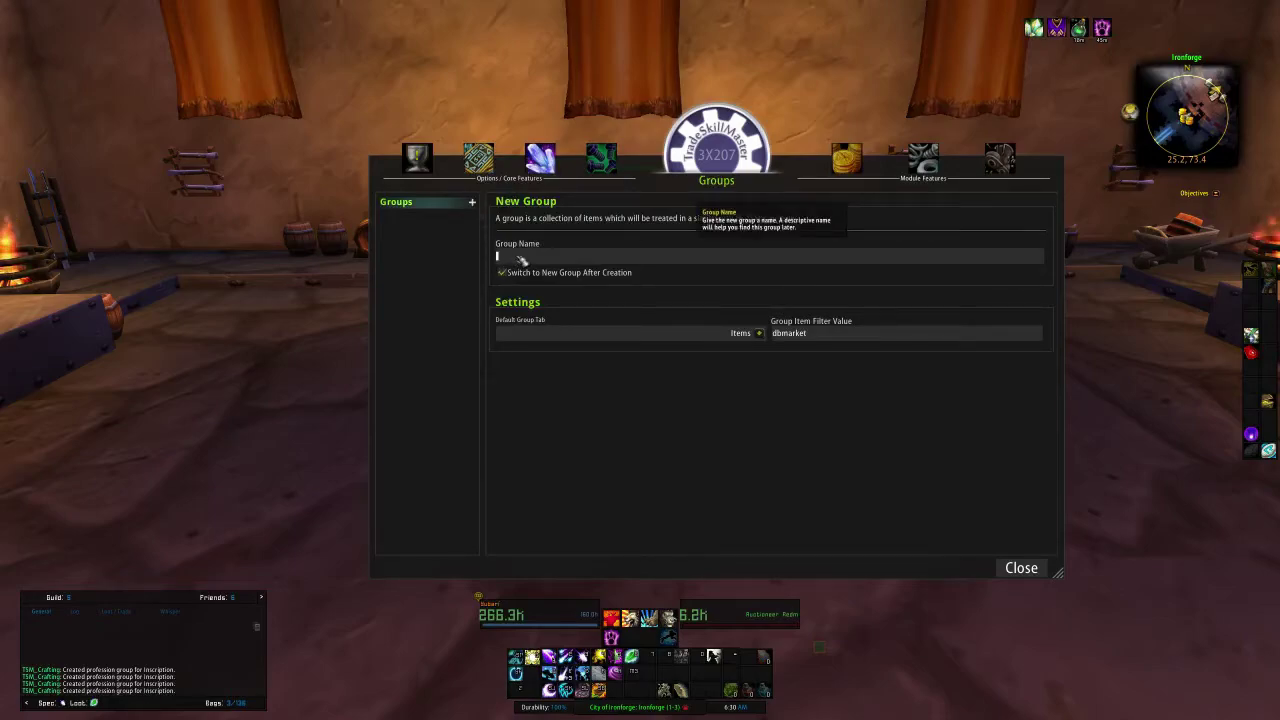
Create a subgroup named Glyphs under Professions > Inscription > Crafts.
click(474, 202)
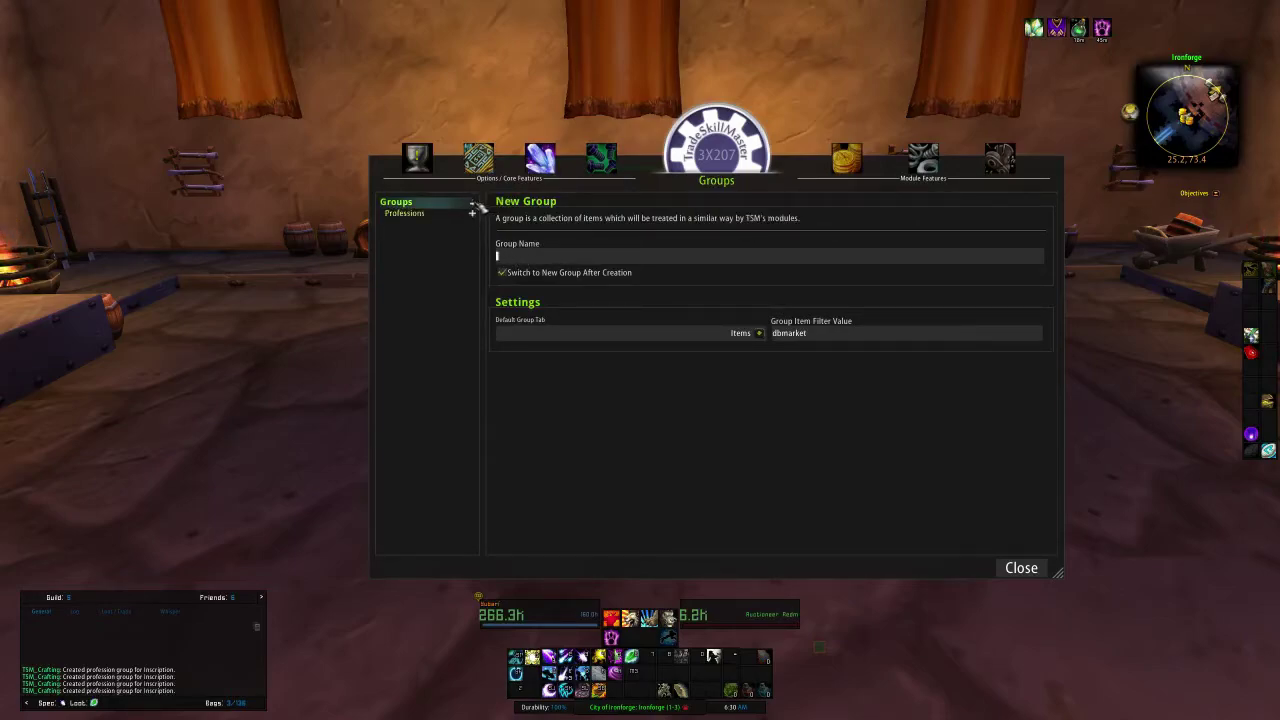
click(472, 213)
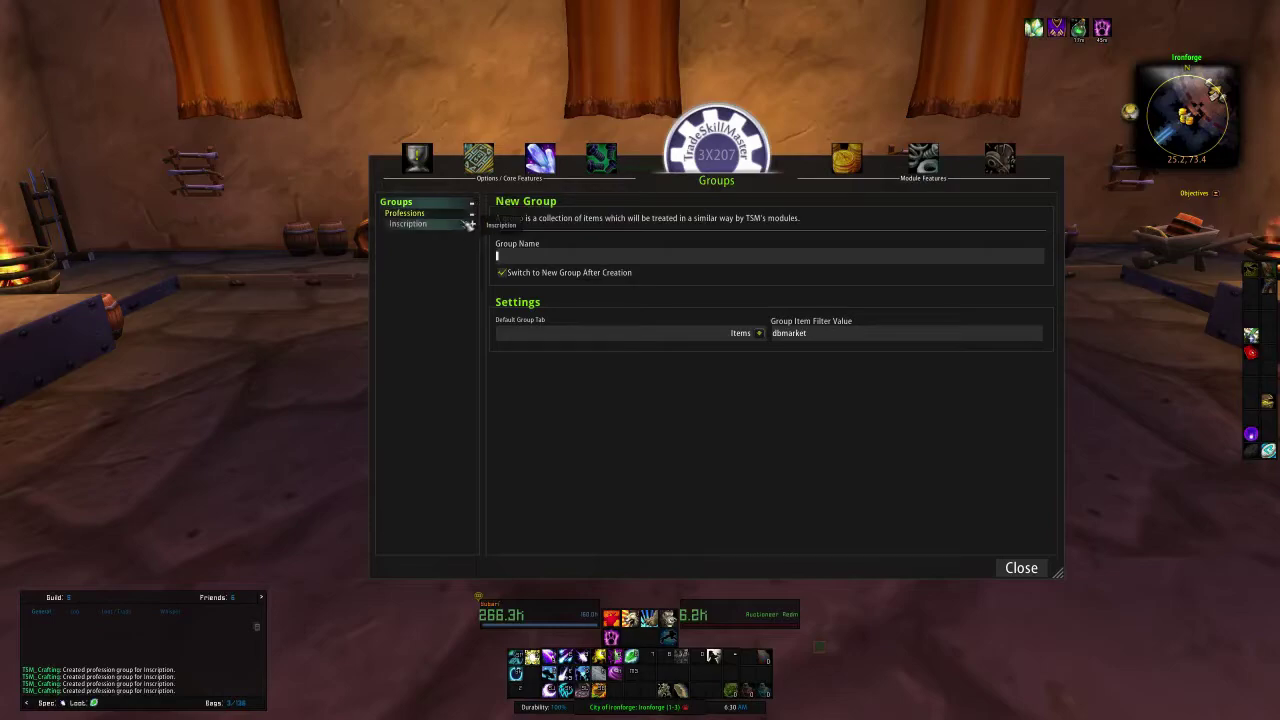
click(470, 224)
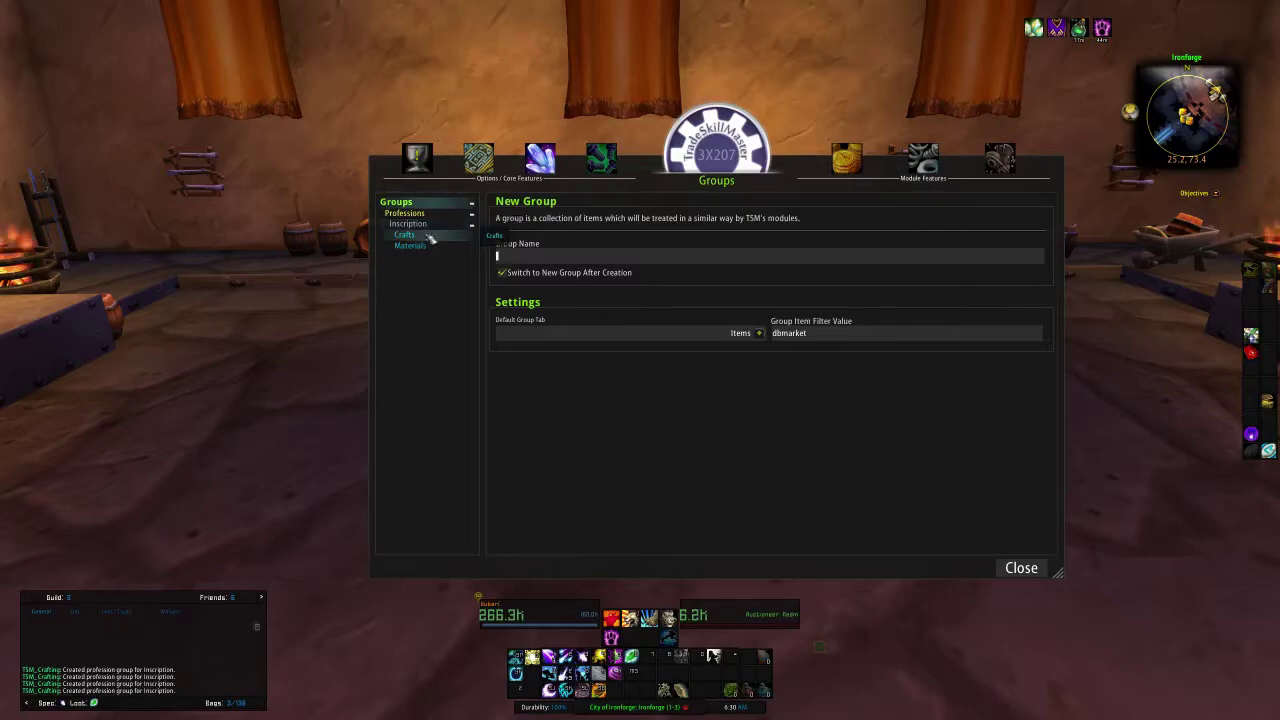
click(430, 238)
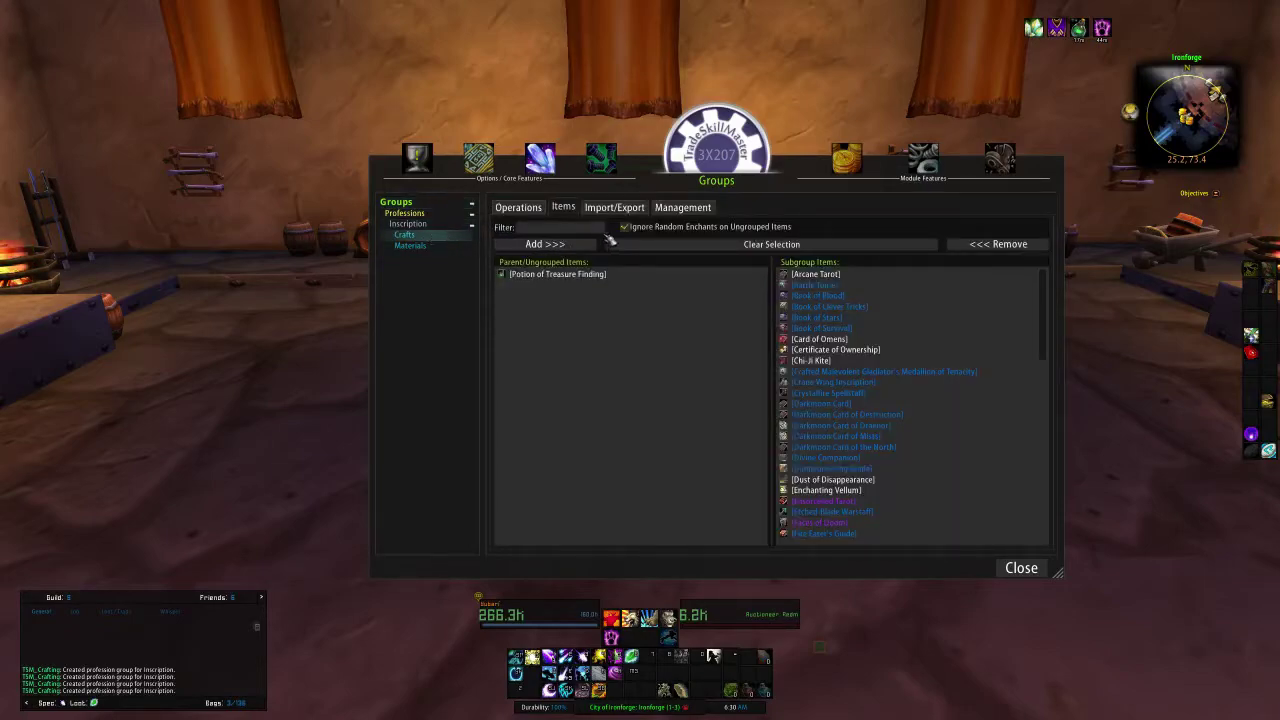
click(682, 208)
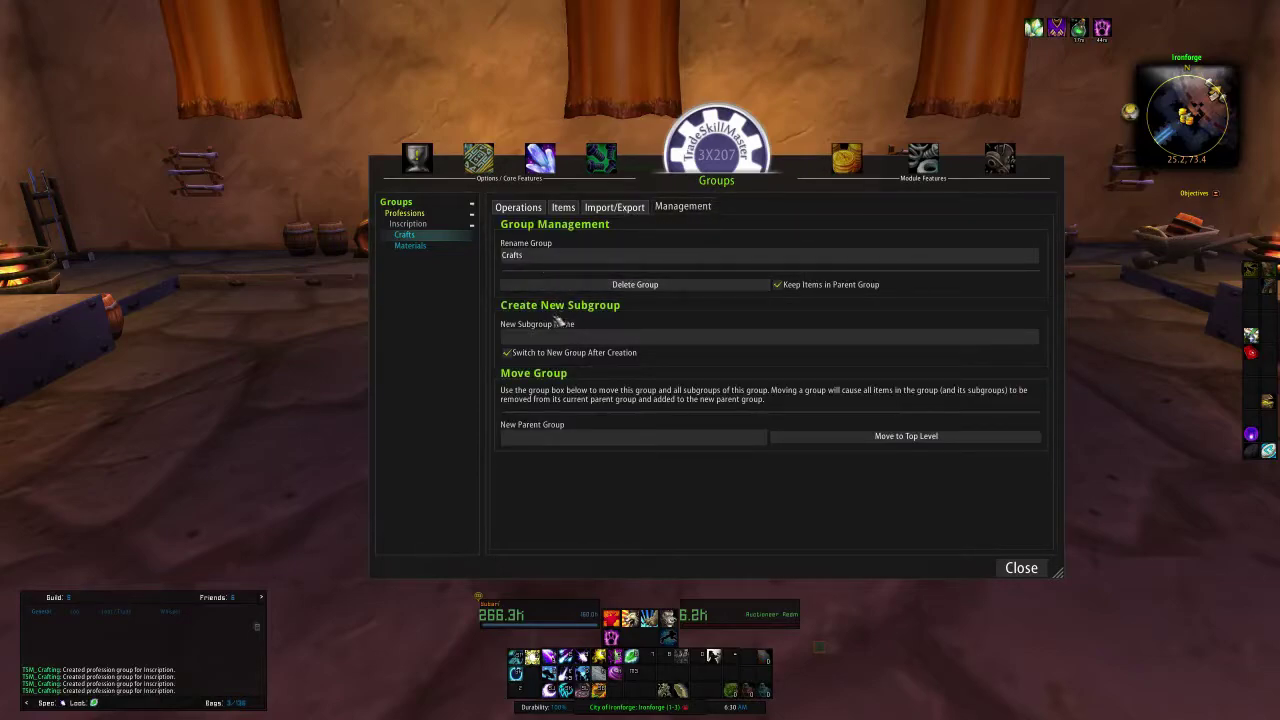
click(538, 339)
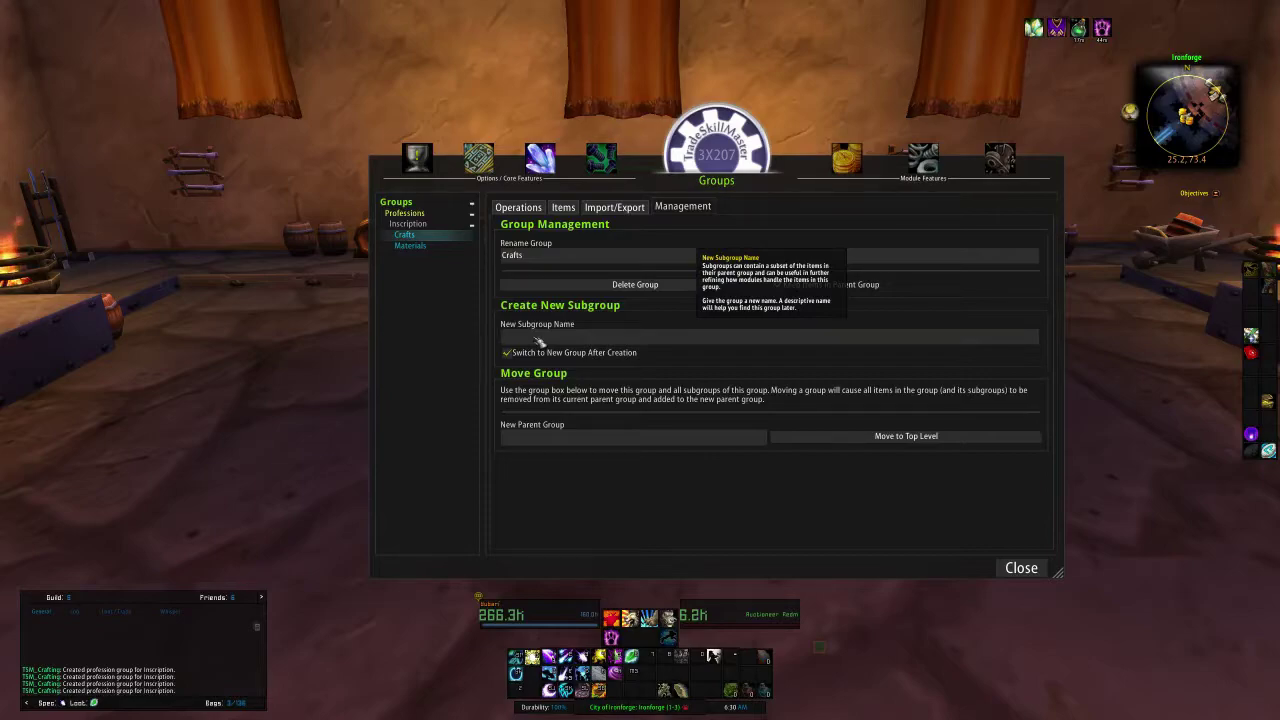
text(Glyphs)
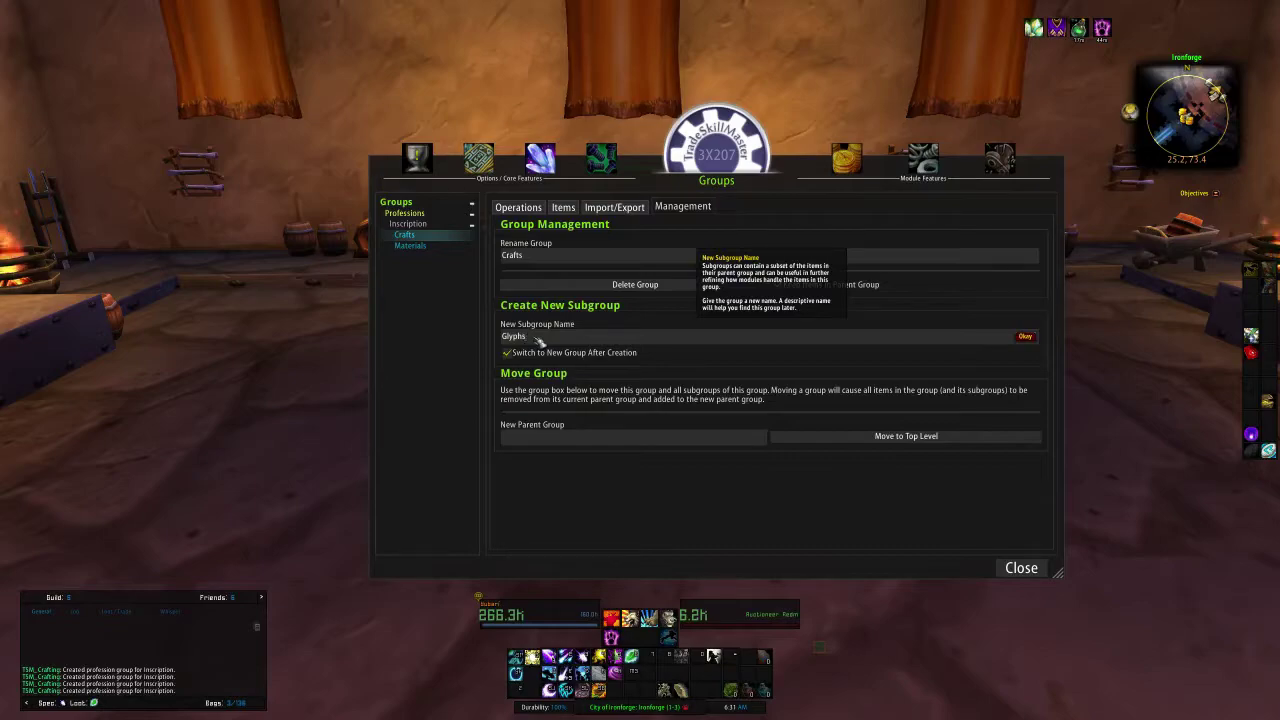
key(Return)
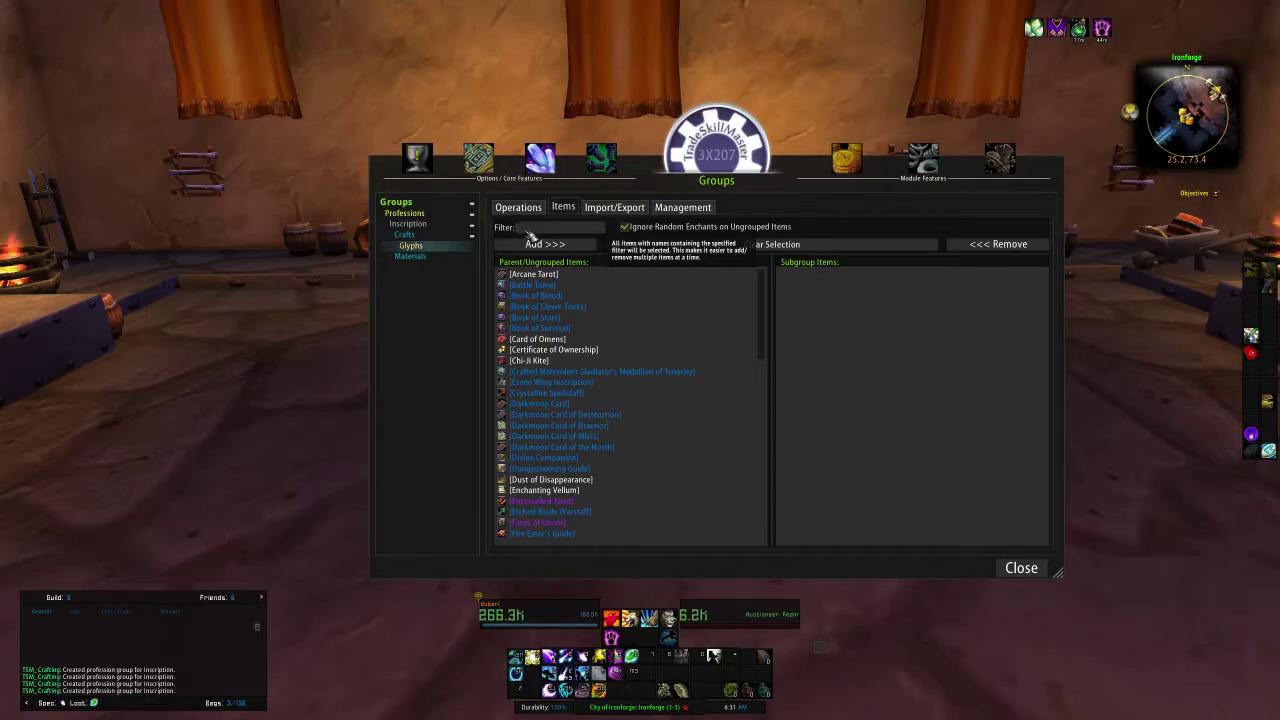
Filter the ungrouped items by "glyph", add all matches to the Glyphs subgroup, and close TradeSkillMaster.
text(glyph)
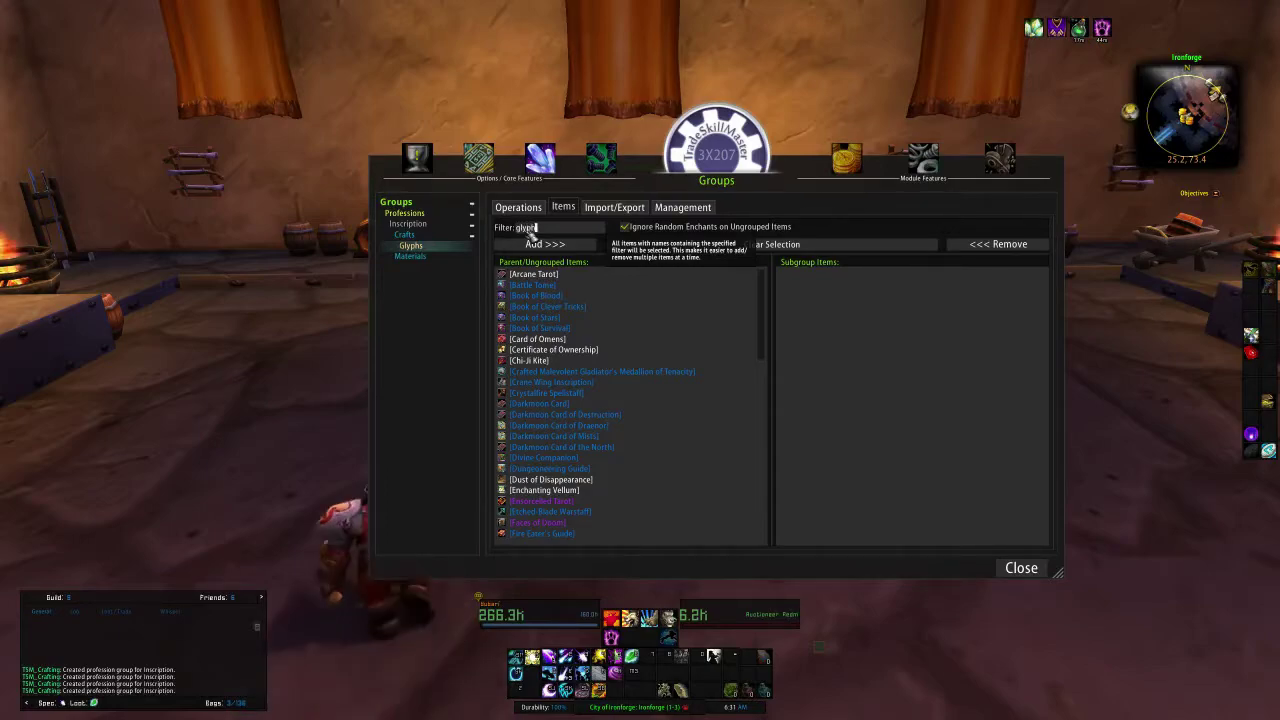
key(Return)
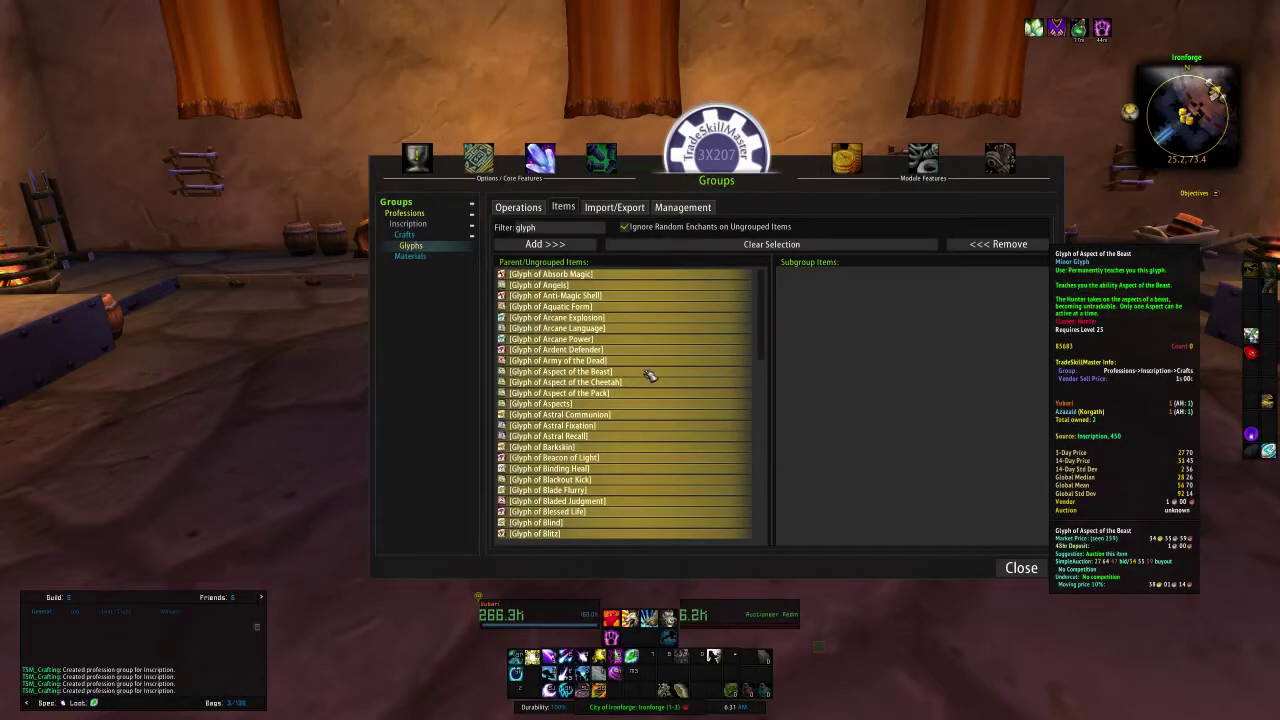
scroll(650, 376, down, 20)
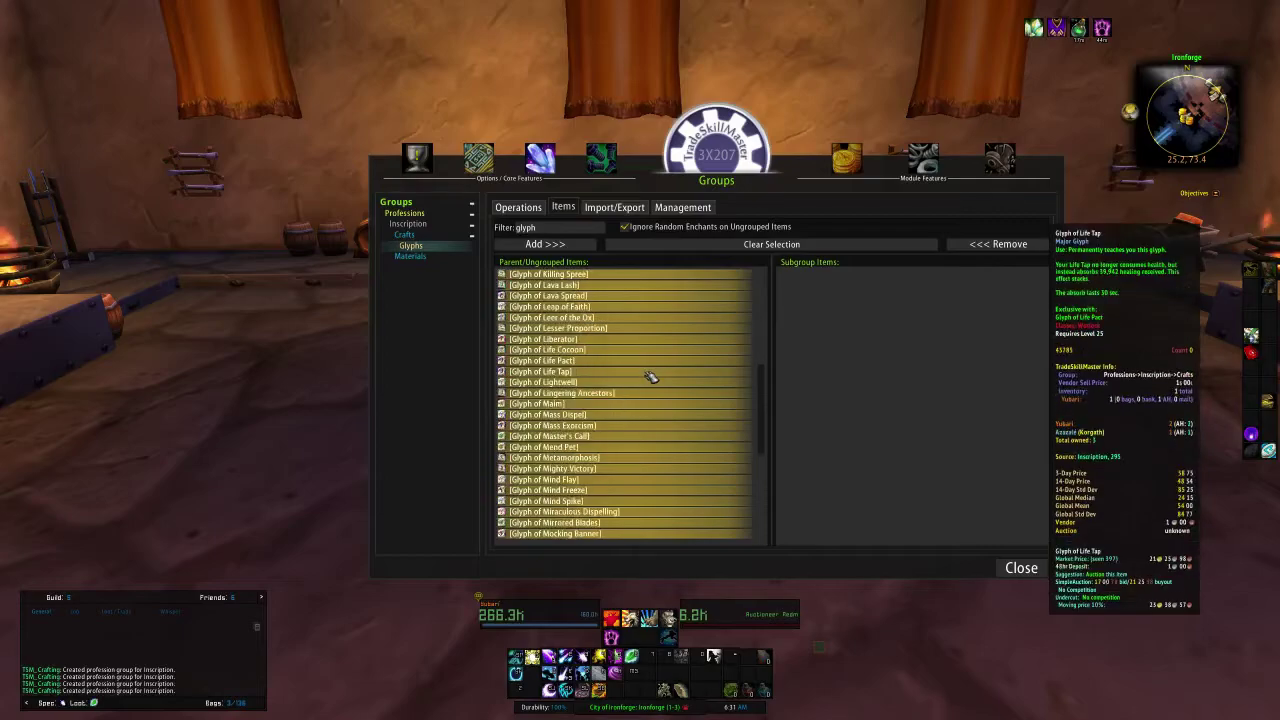
scroll(650, 376, down, 15)
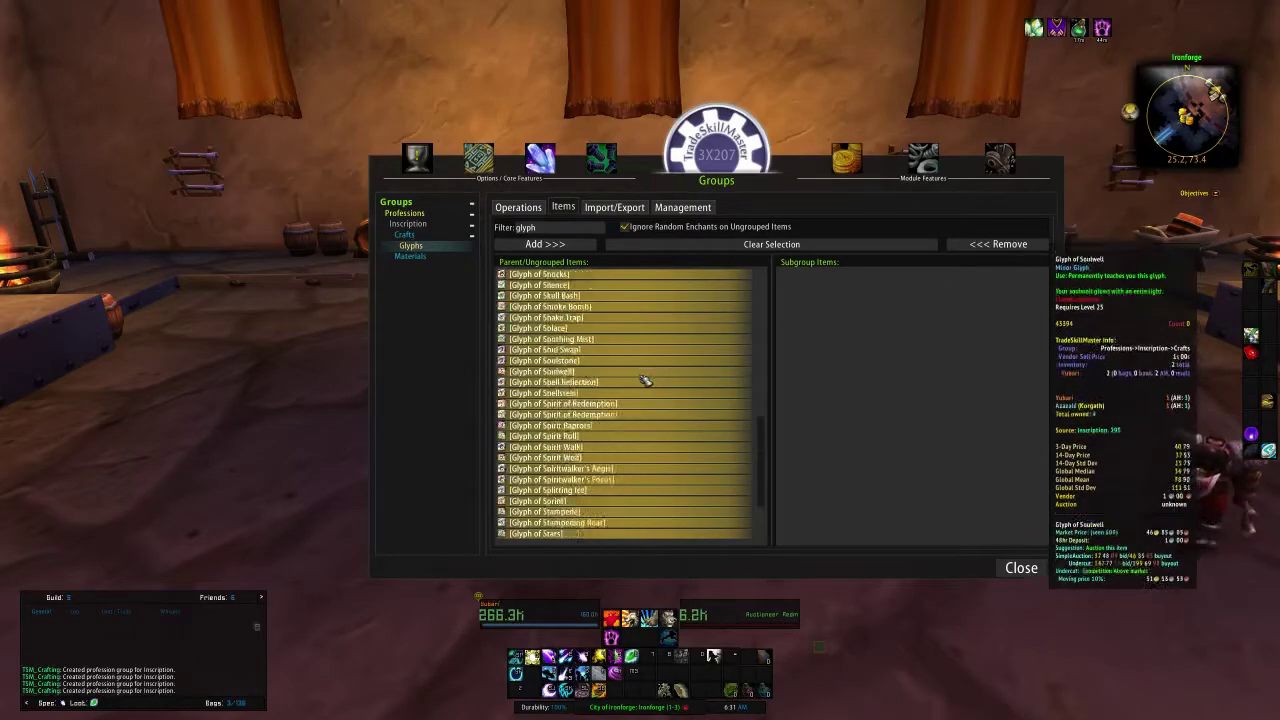
scroll(649, 376, up, 20)
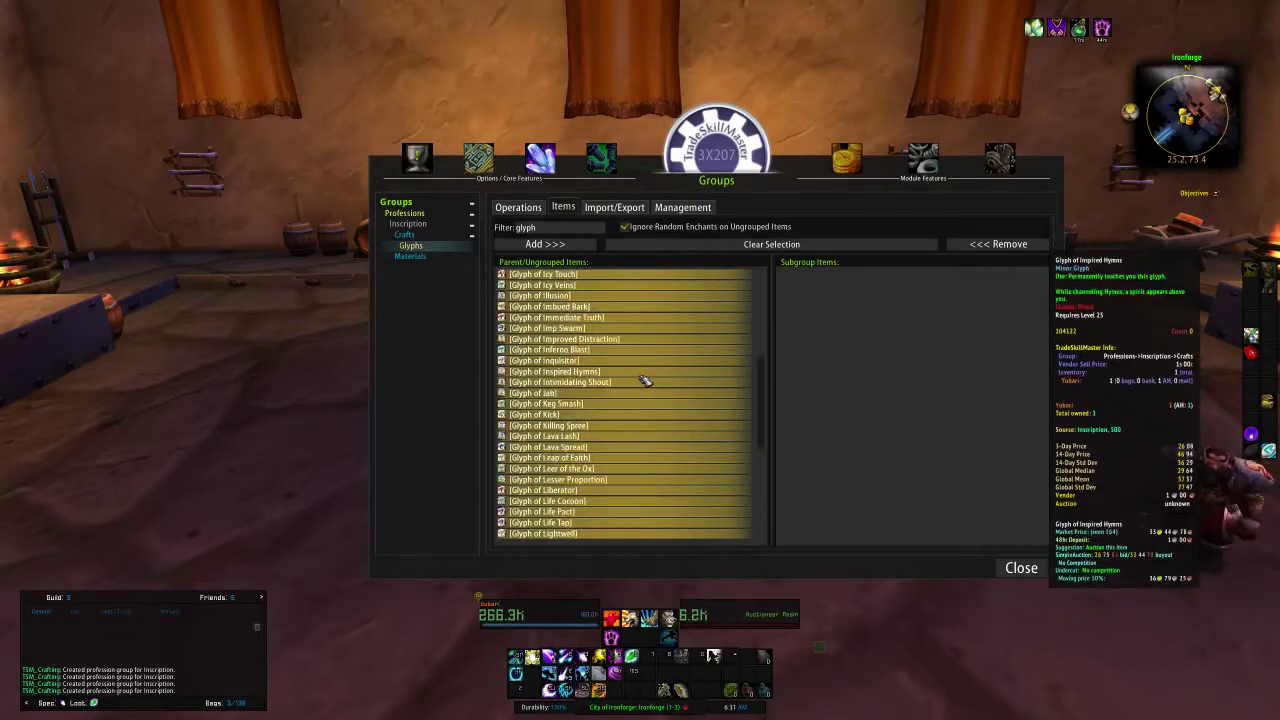
click(566, 247)
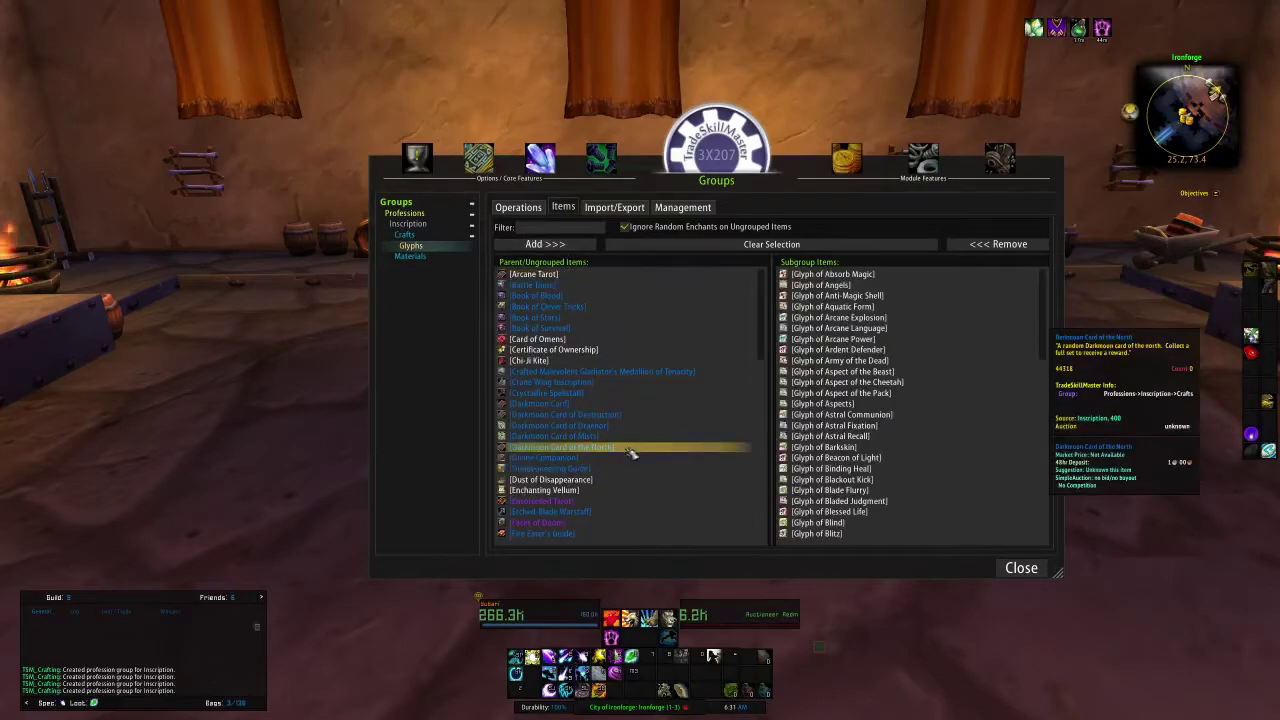
click(1017, 569)
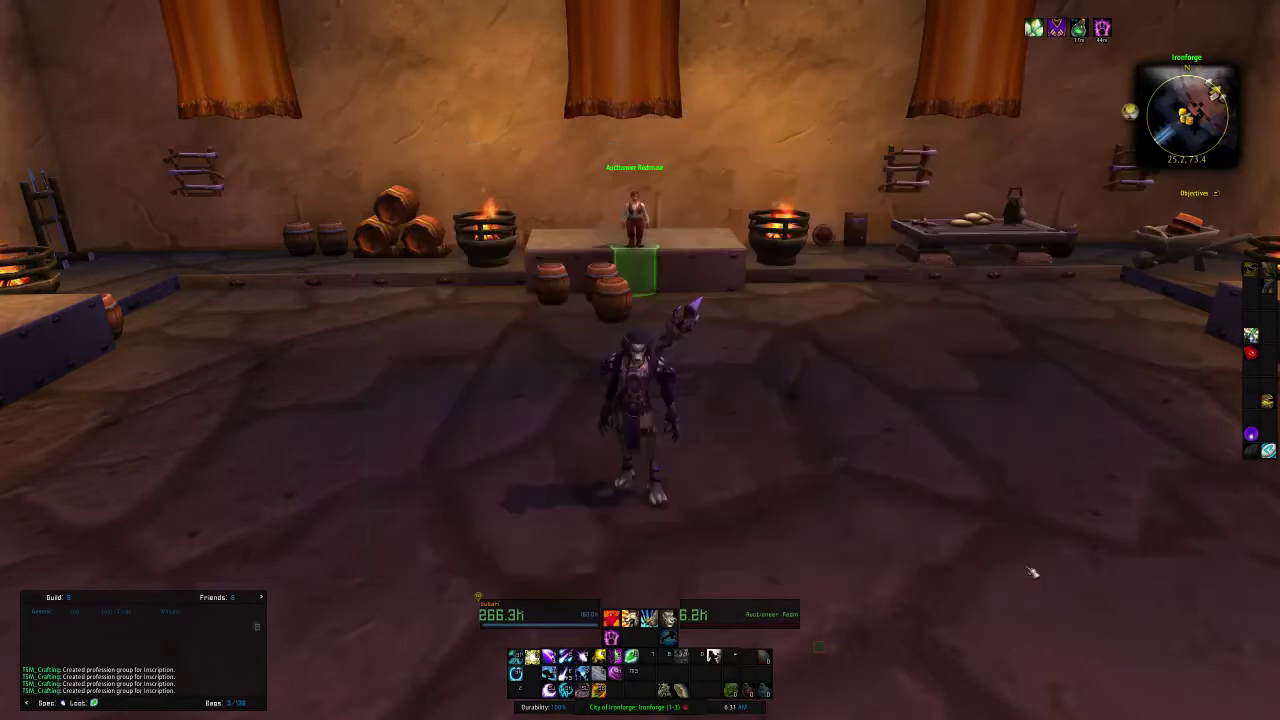
Inspect the item details of Glyph of Tranquilizing Shot in the Inscription recipe list, then close the crafting window.
scroll(831, 494, up, 1)
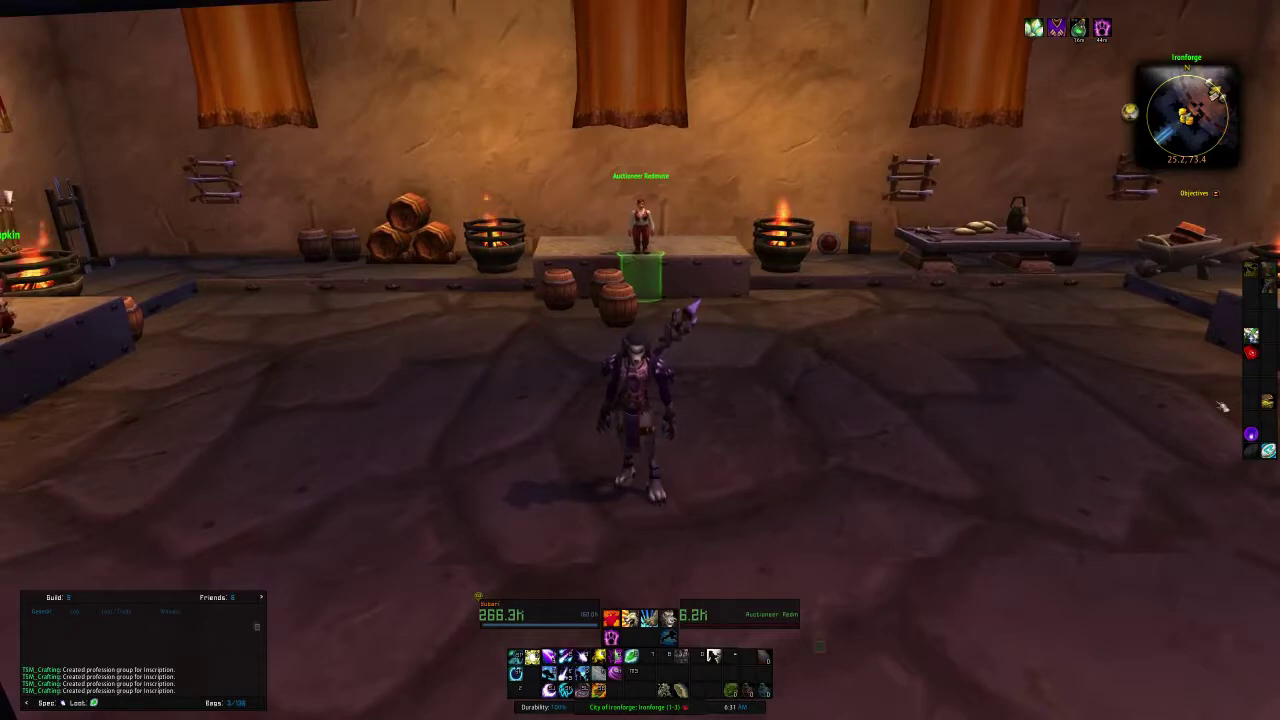
key(k)
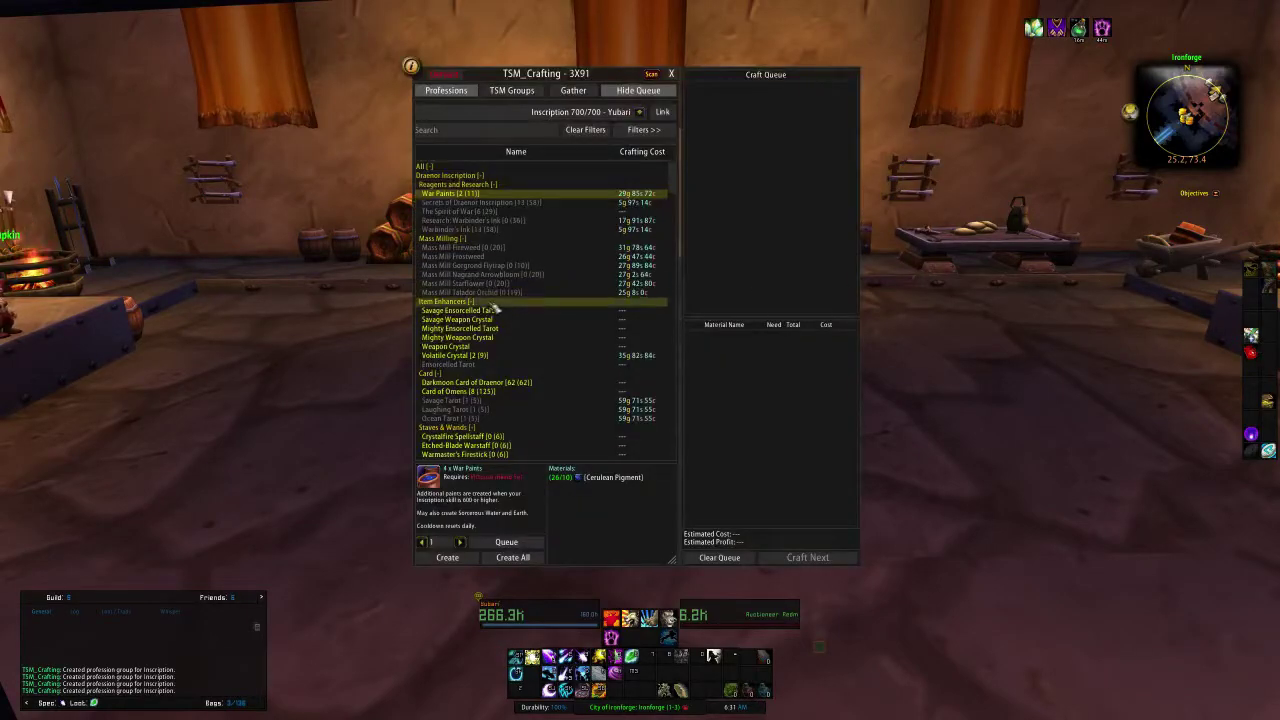
scroll(470, 385, down, 15)
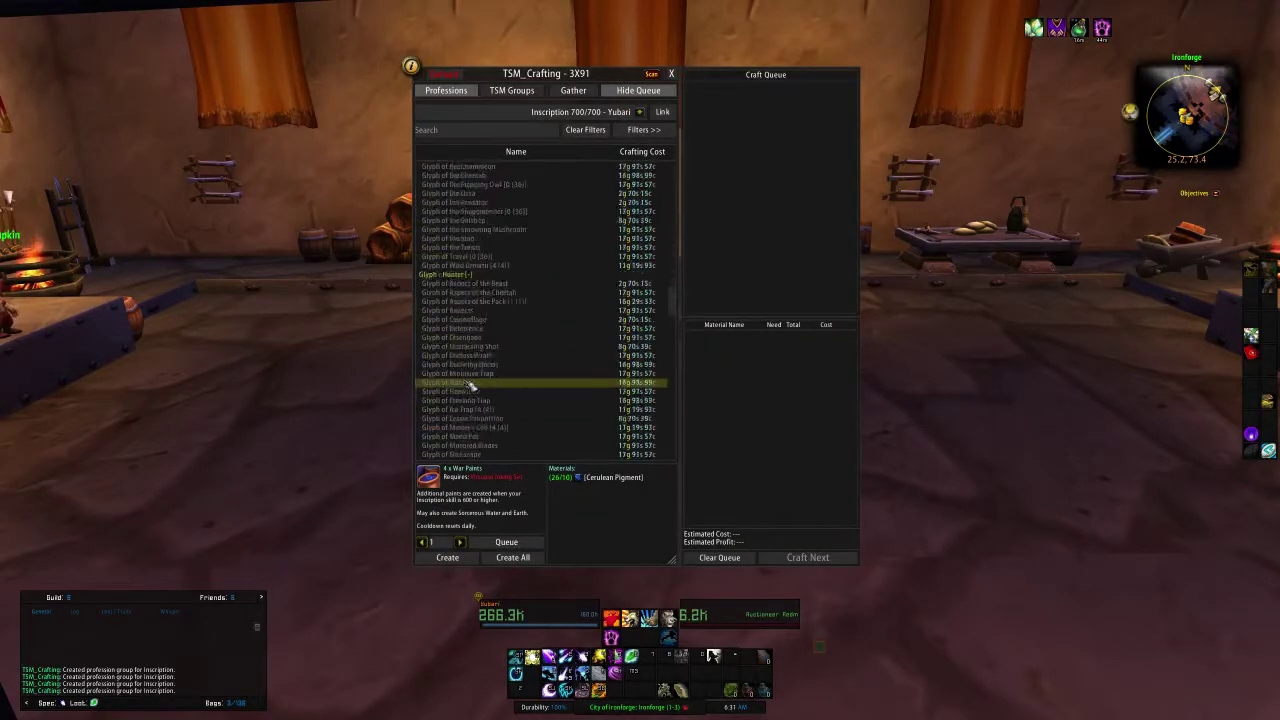
click(467, 384)
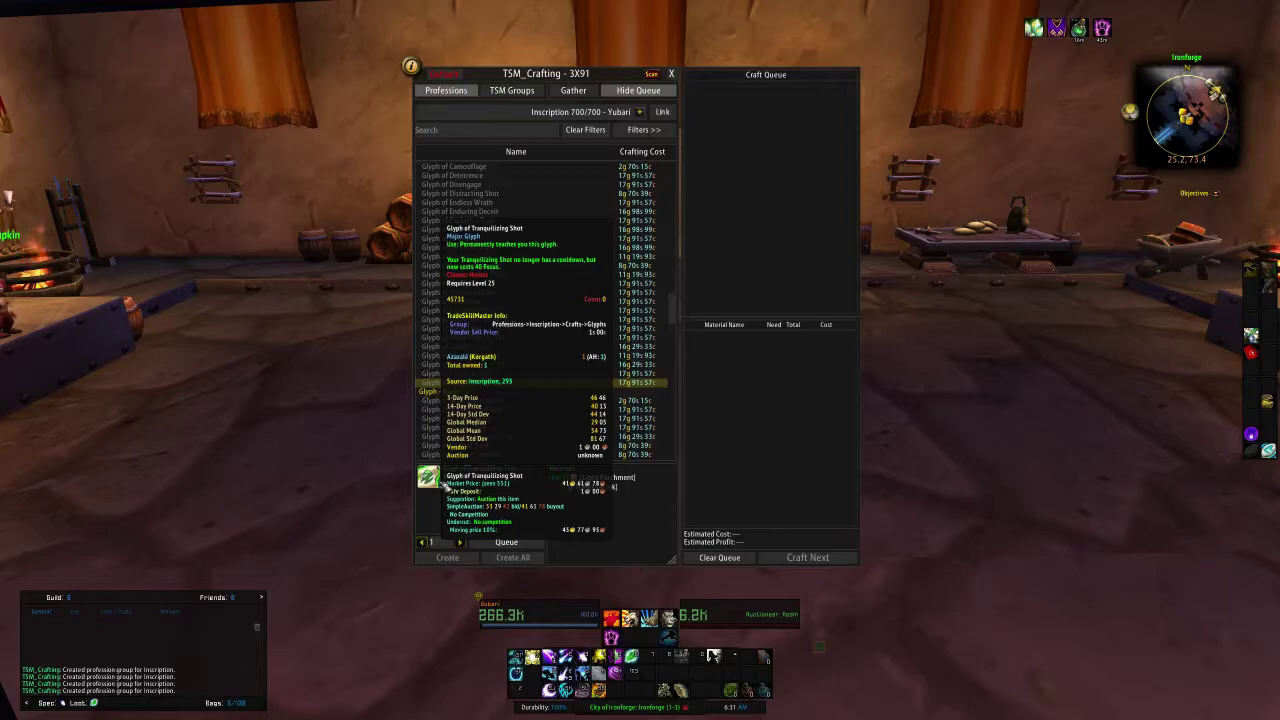
click(671, 73)
Run an Auctioning post scan at the auctioneer, return to the group selection, and leave the auction house.
key(w)
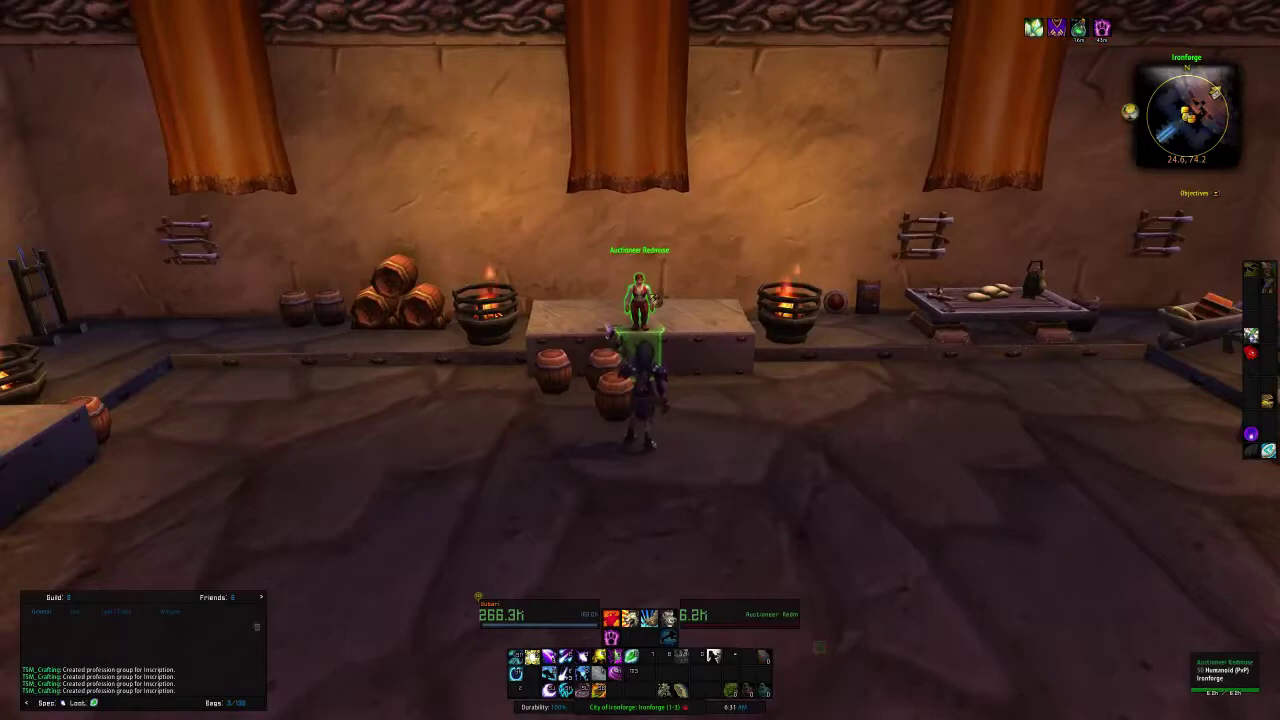
right_click(608, 327)
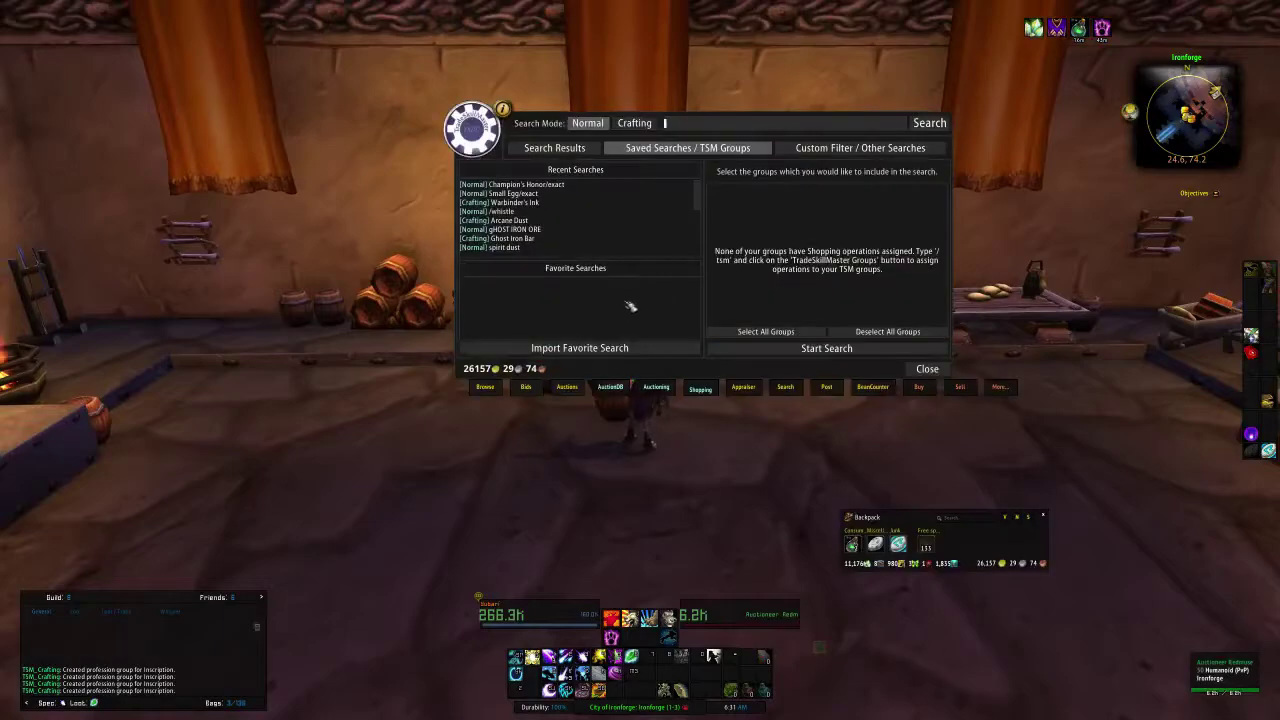
click(656, 389)
click(543, 347)
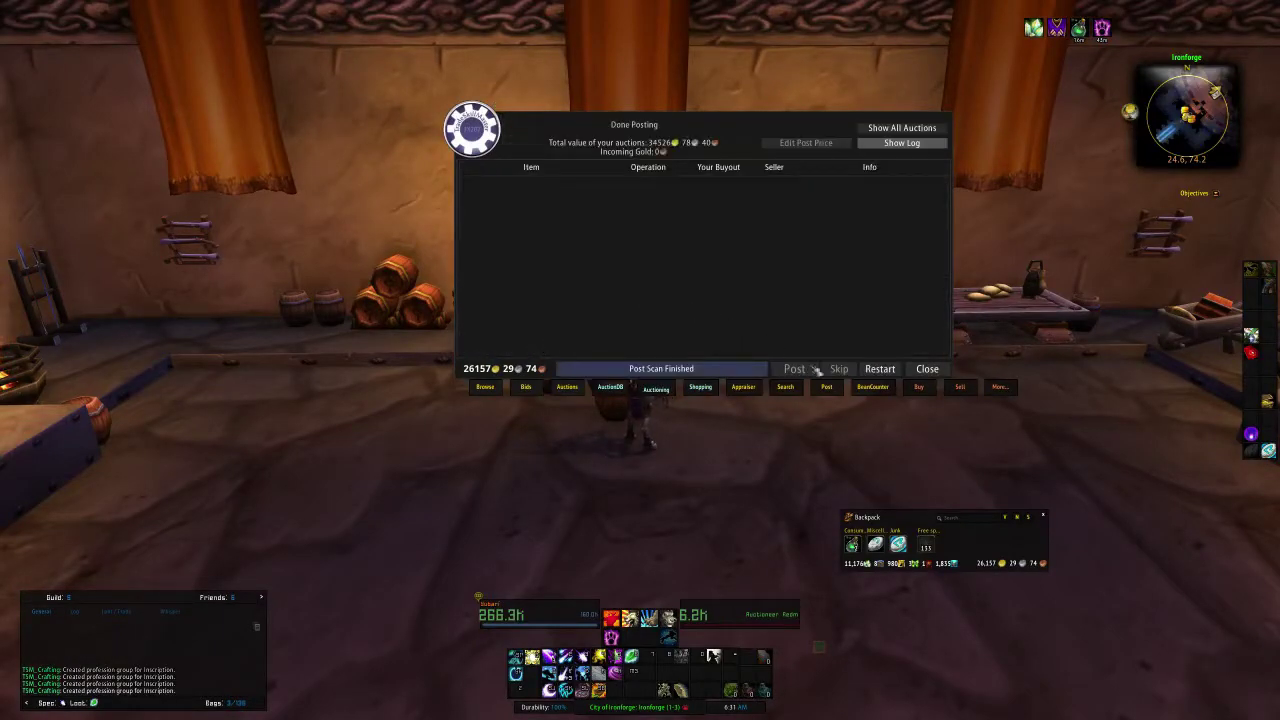
click(878, 368)
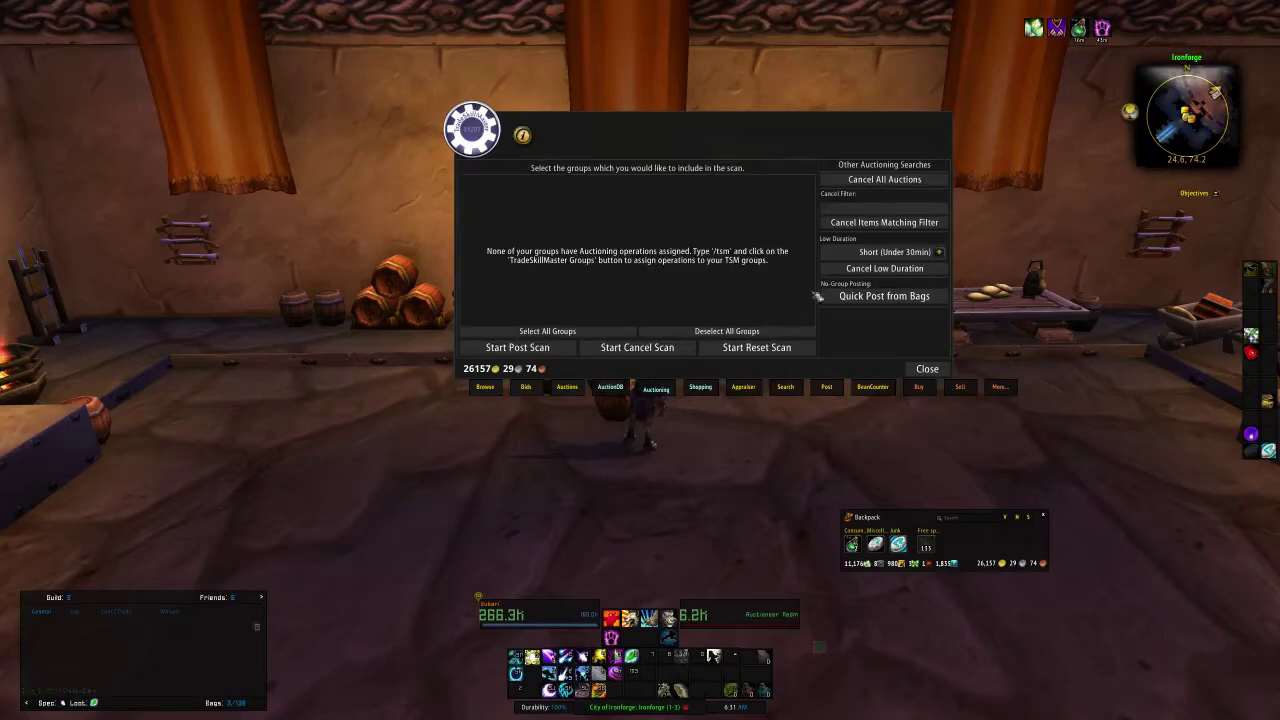
click(927, 368)
key(d)
key(w)
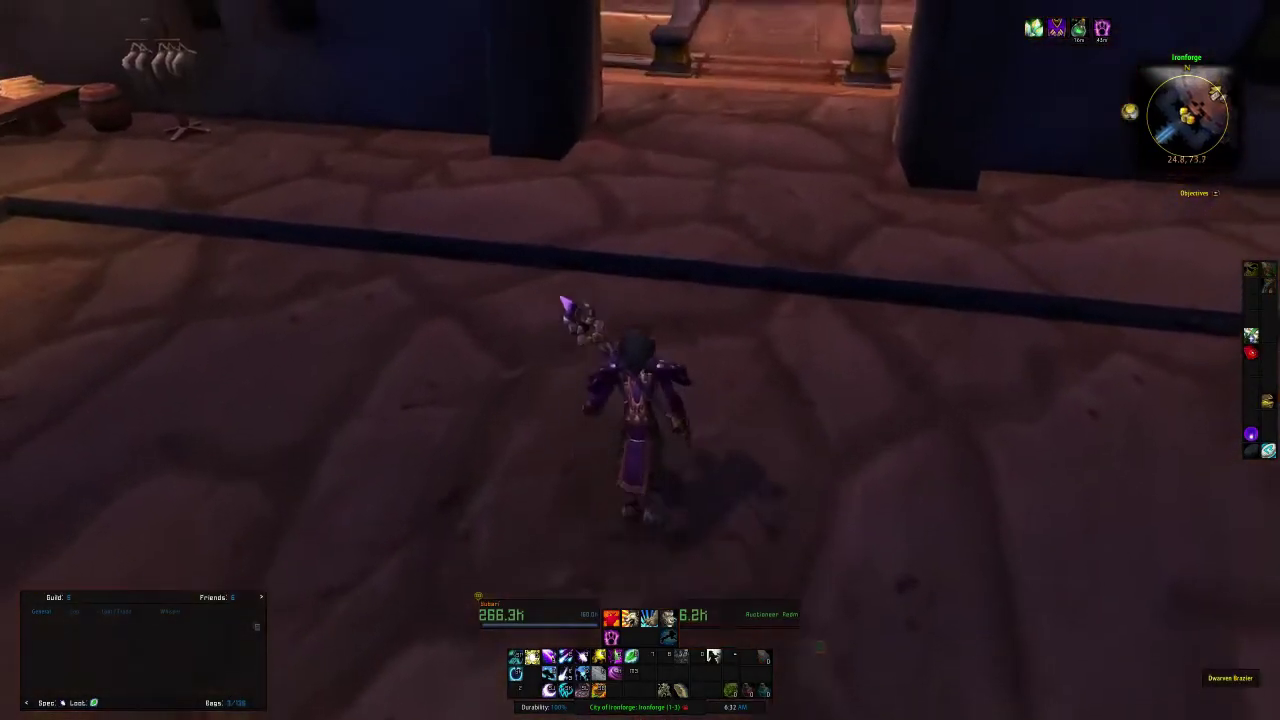
Open TradeSkillMaster Groups with /tsm and create a subgroup named Cards under Professions > Inscription > Crafts.
key(Return)
text(/tsm)
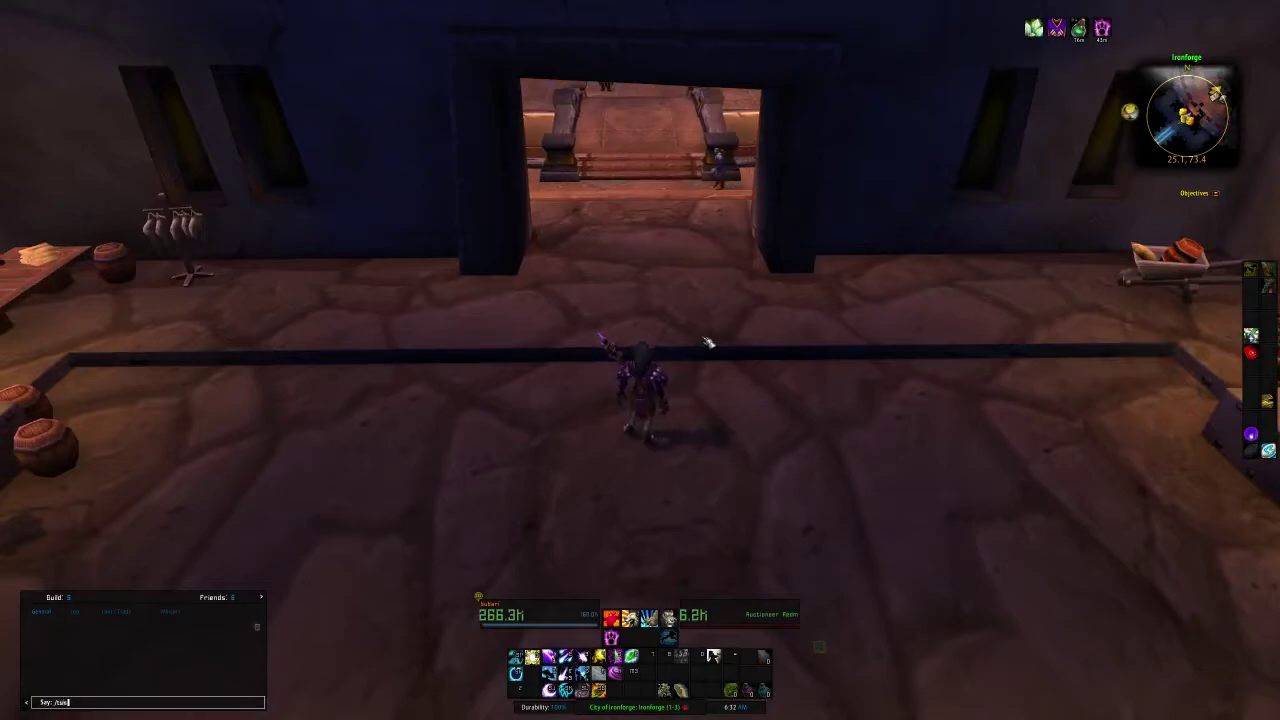
key(Return)
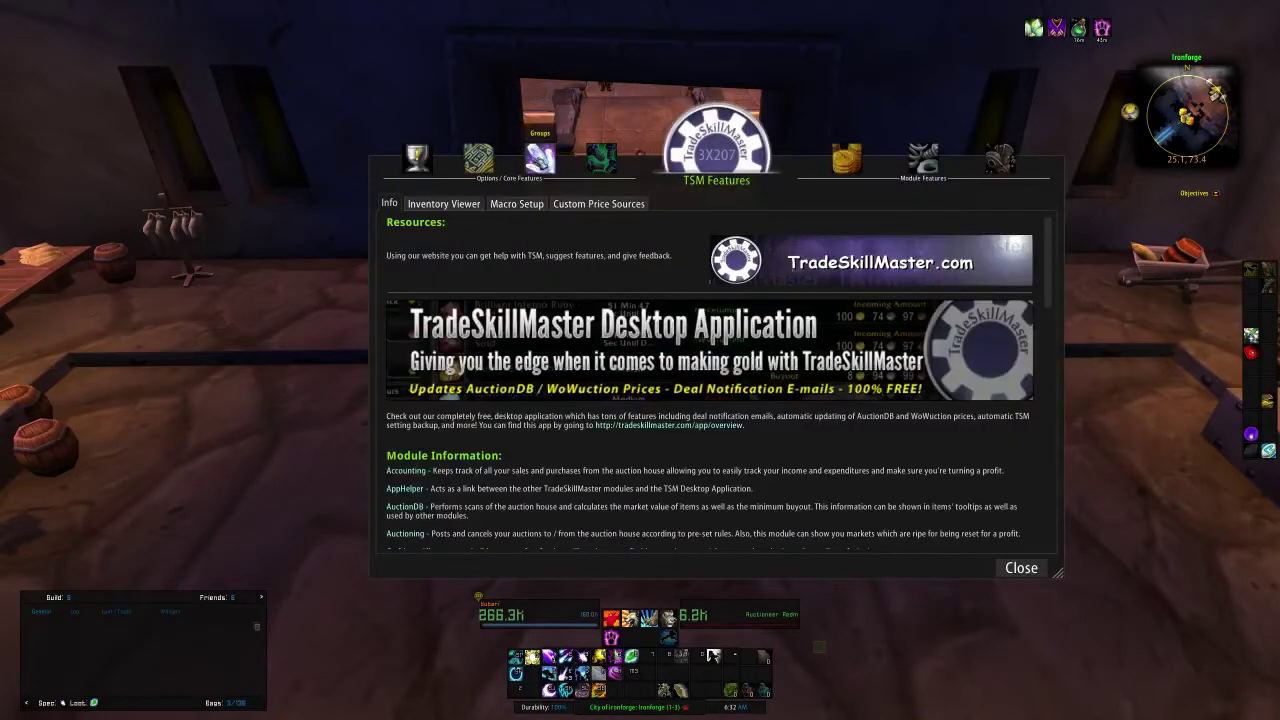
click(540, 157)
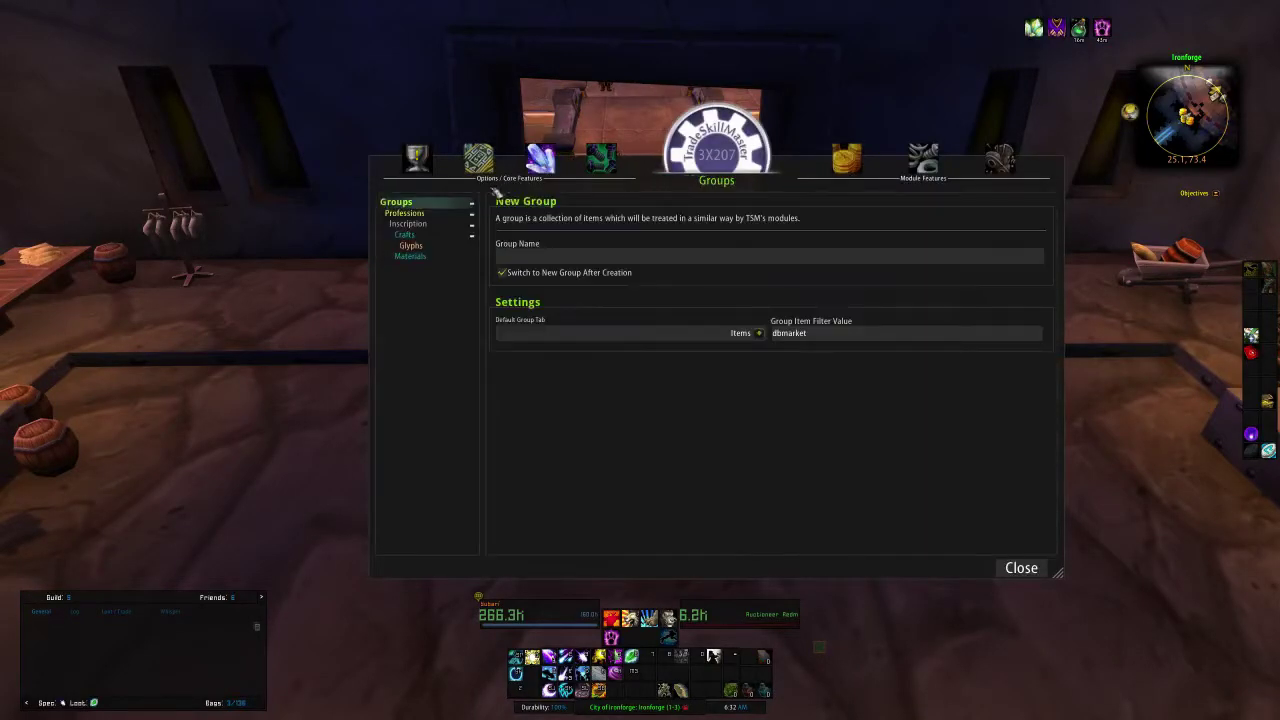
click(405, 234)
click(683, 209)
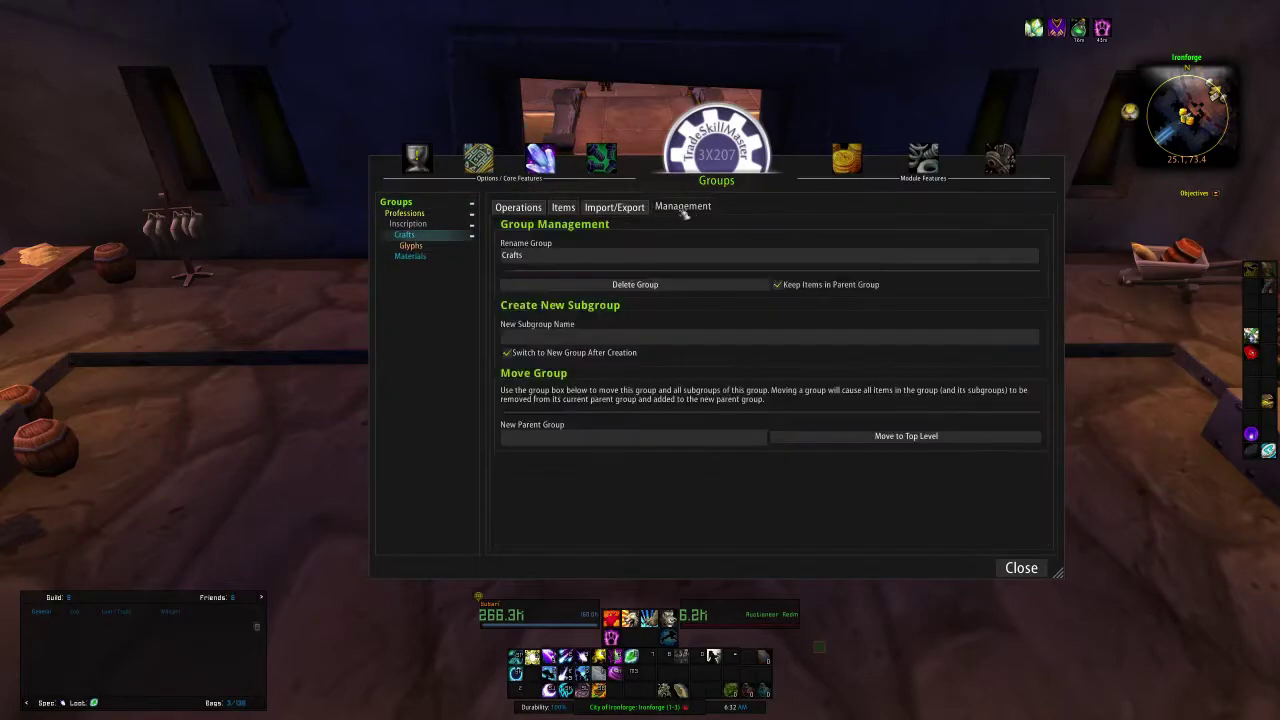
click(528, 340)
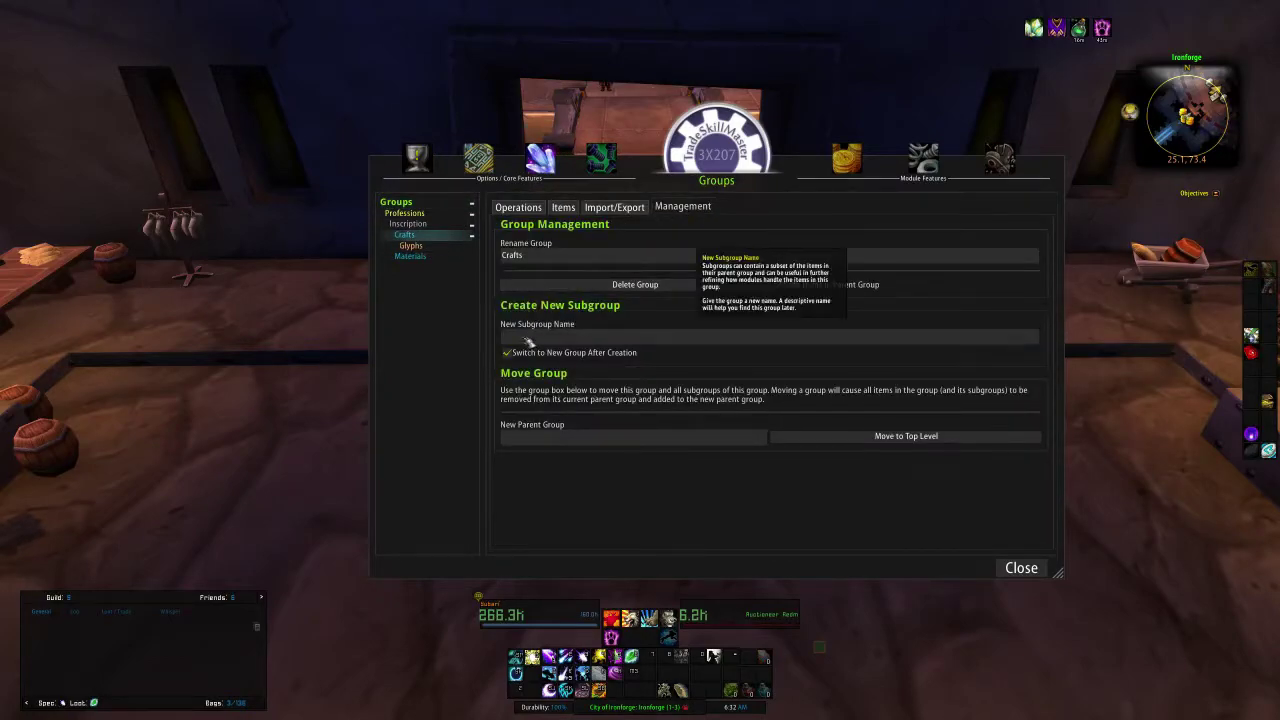
text(G)
key(Return)
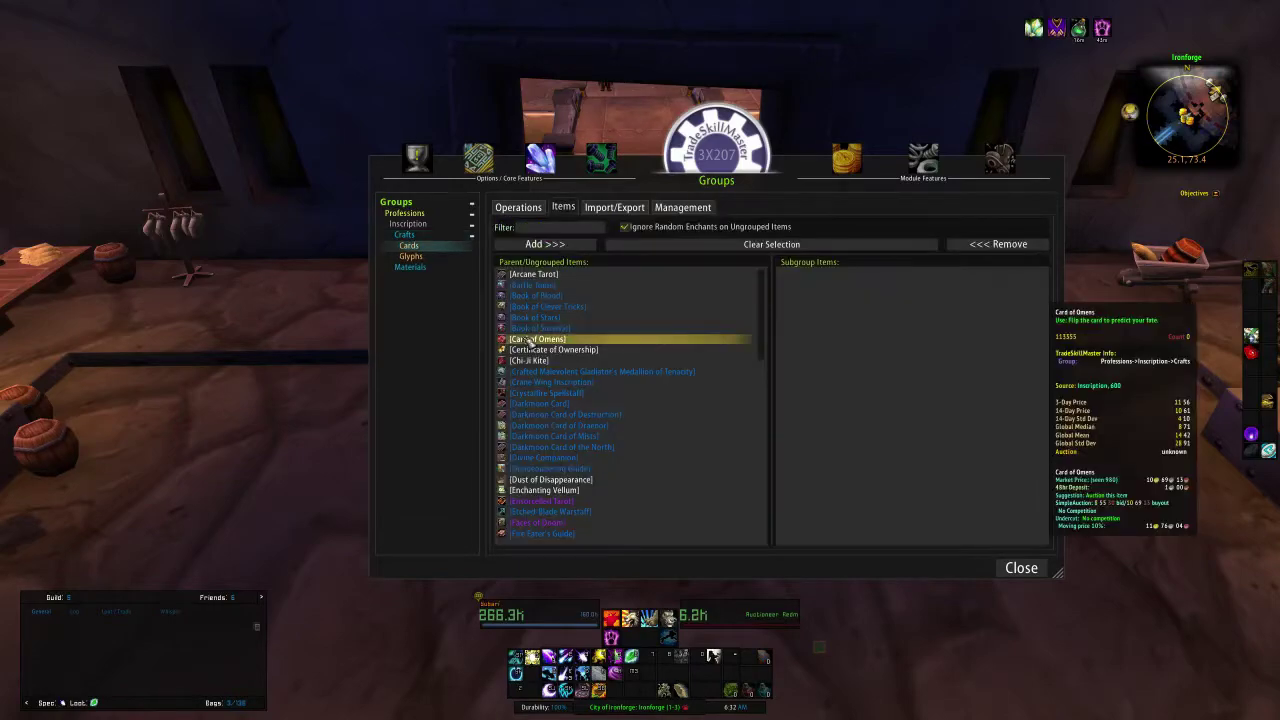
Find Mysterious Fortune Card among the parent group's items and add it to the Cards subgroup.
click(580, 229)
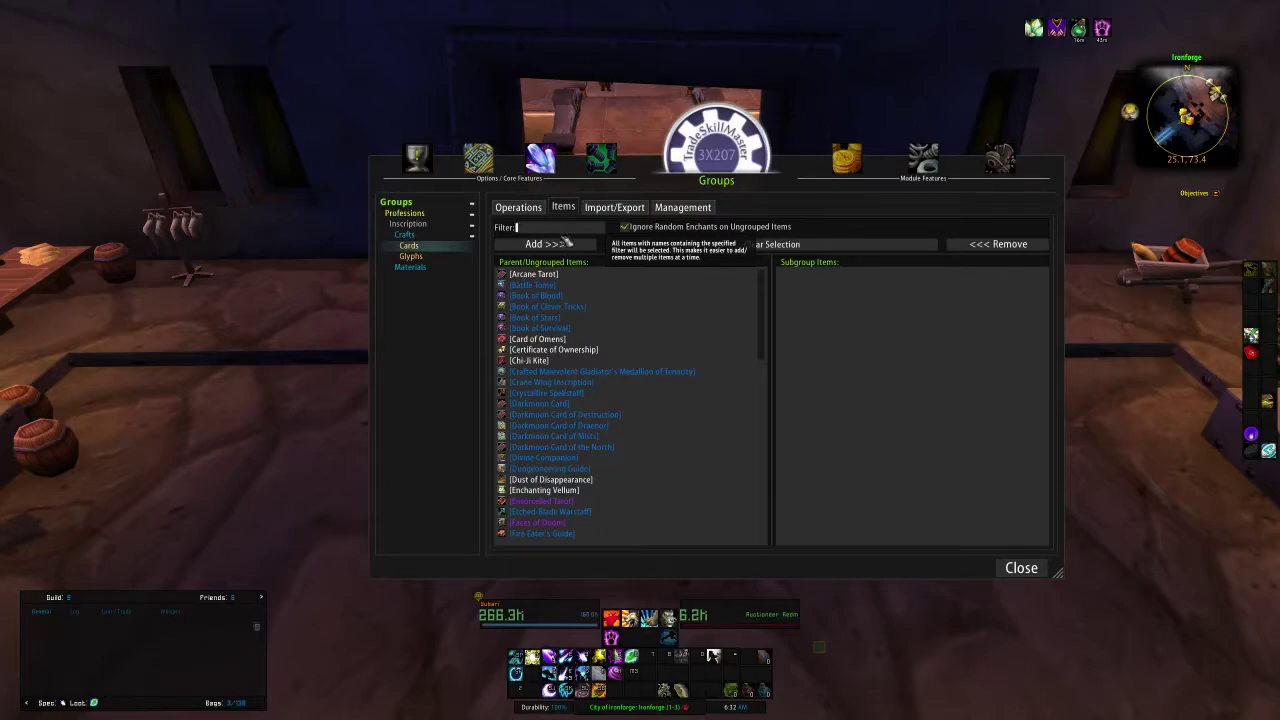
scroll(680, 320, down, 10)
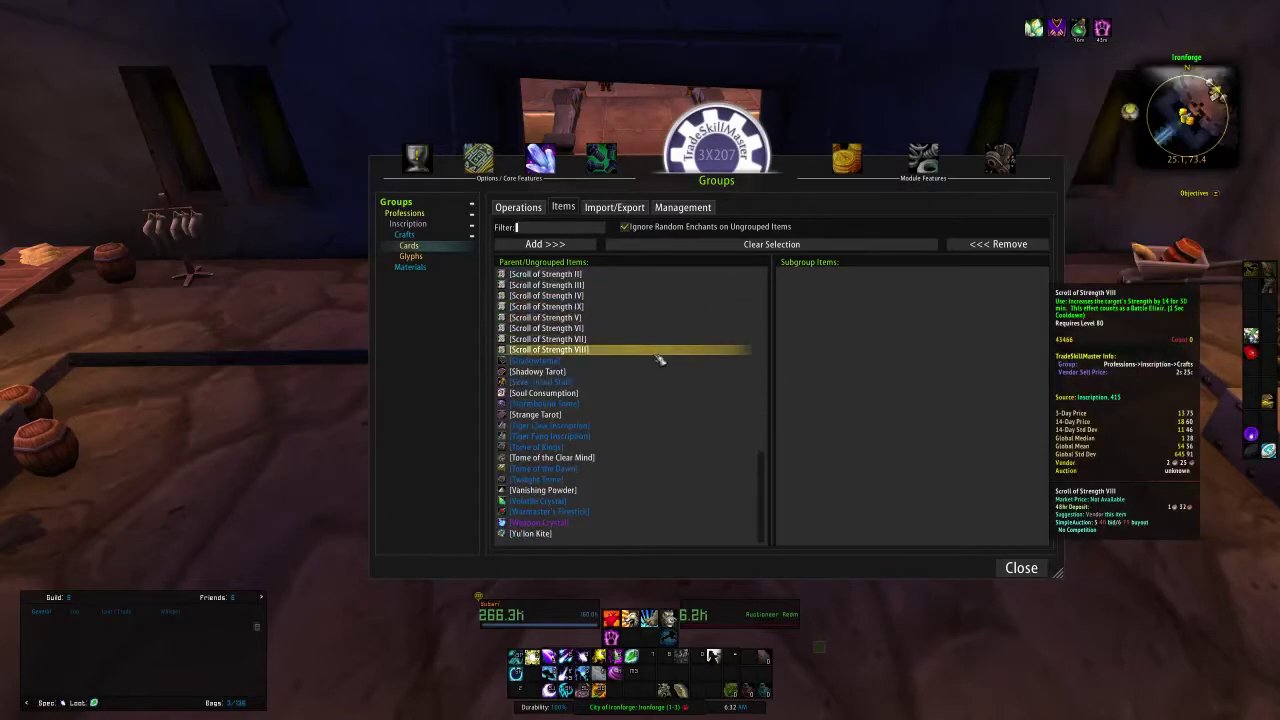
scroll(650, 380, up, 5)
scroll(650, 382, up, 5)
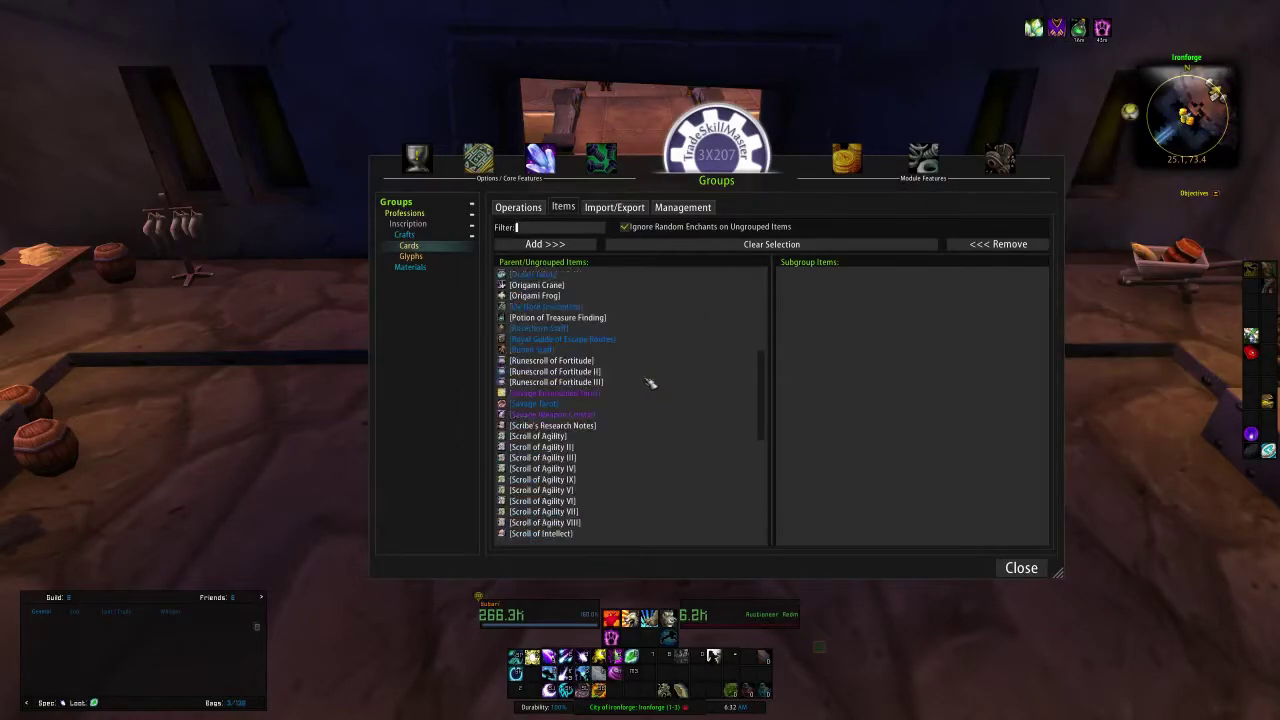
scroll(620, 367, up, 5)
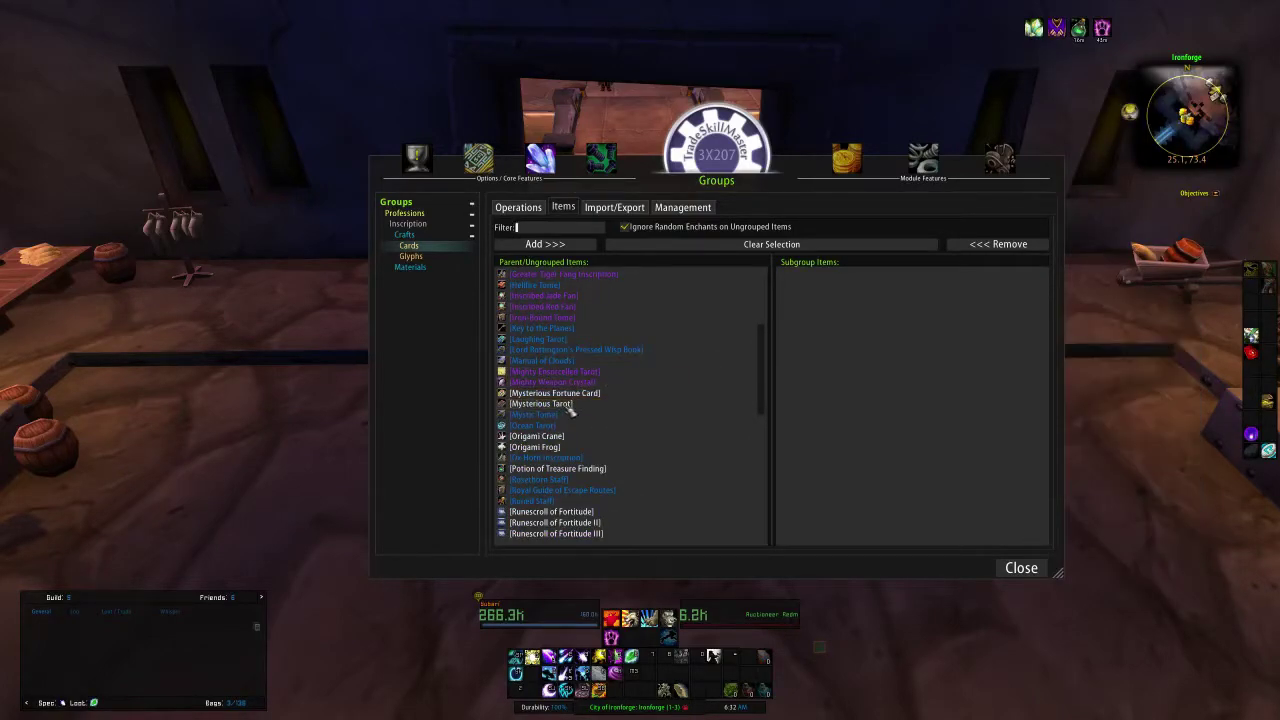
click(560, 393)
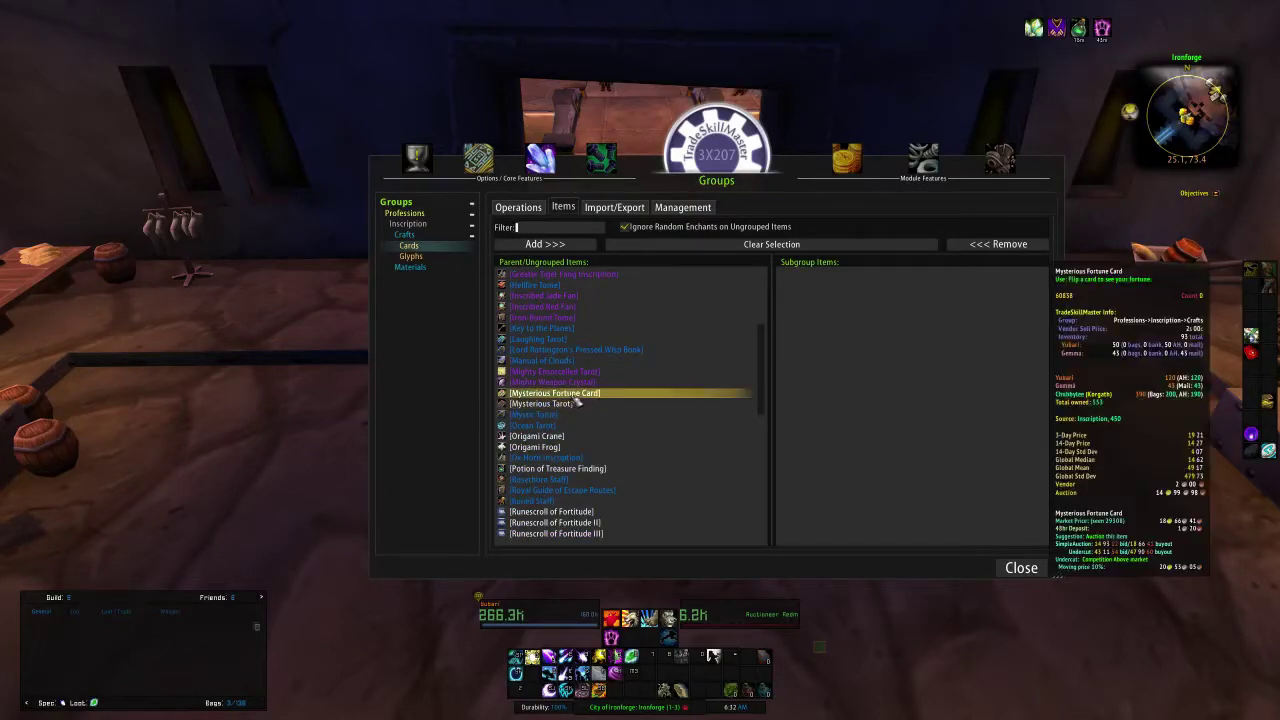
click(540, 245)
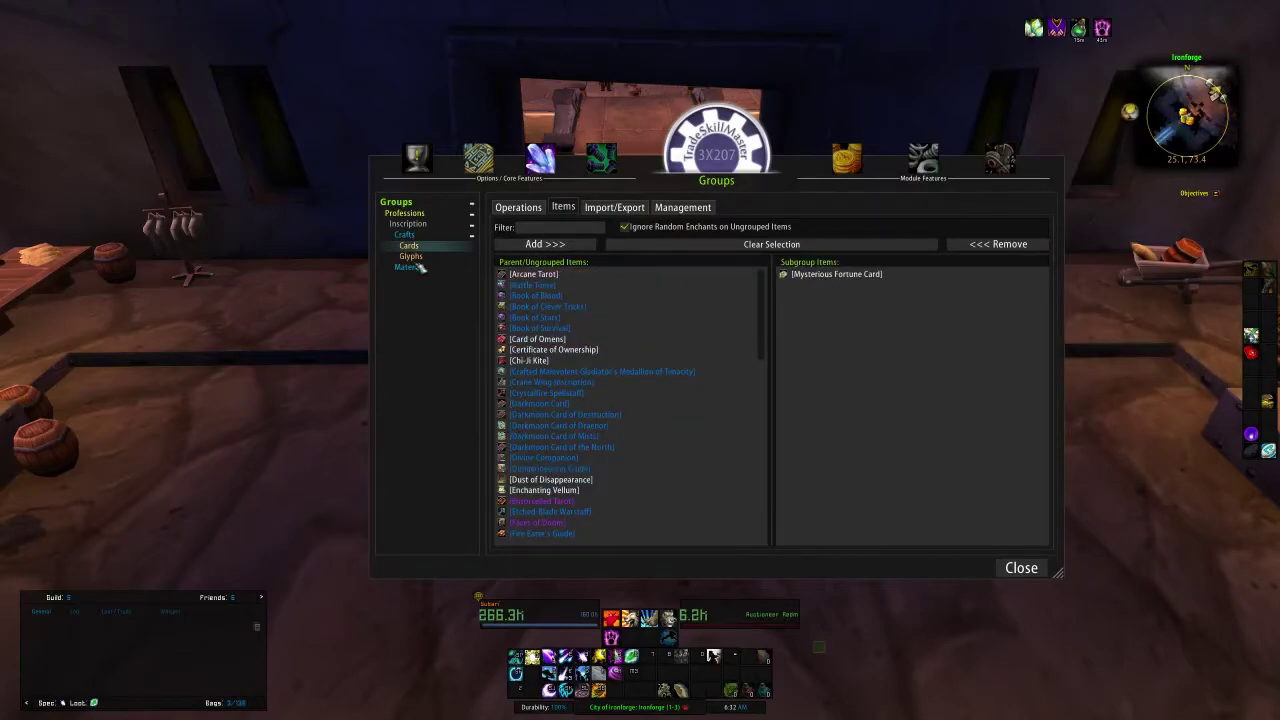
Create a subgroup named WOD under the Inscription Crafts group.
click(410, 235)
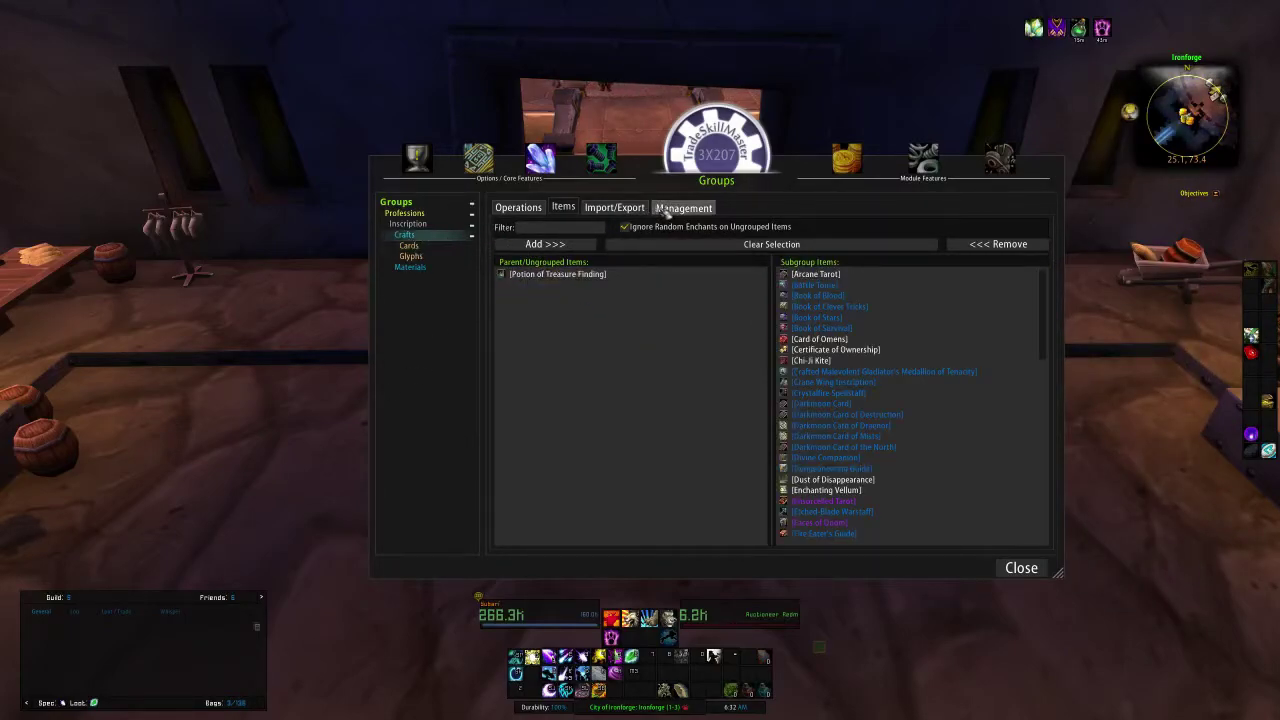
click(667, 207)
click(530, 339)
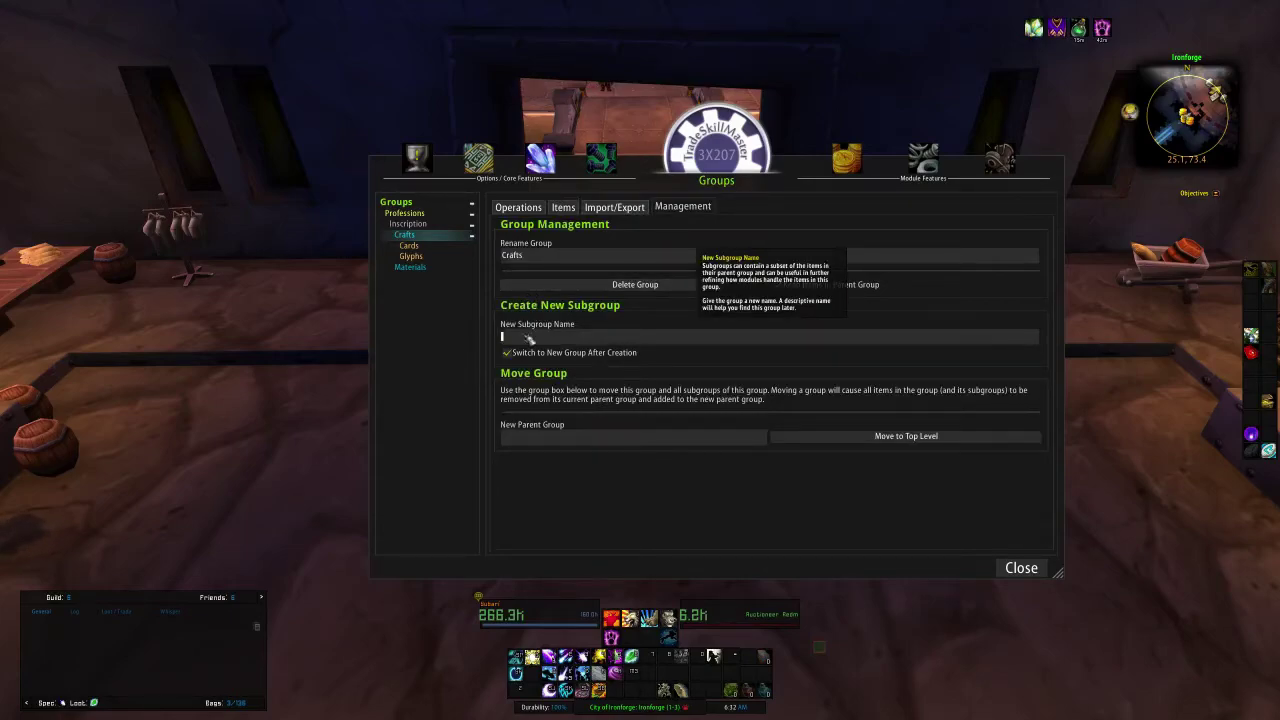
text(WOD)
key(Return)
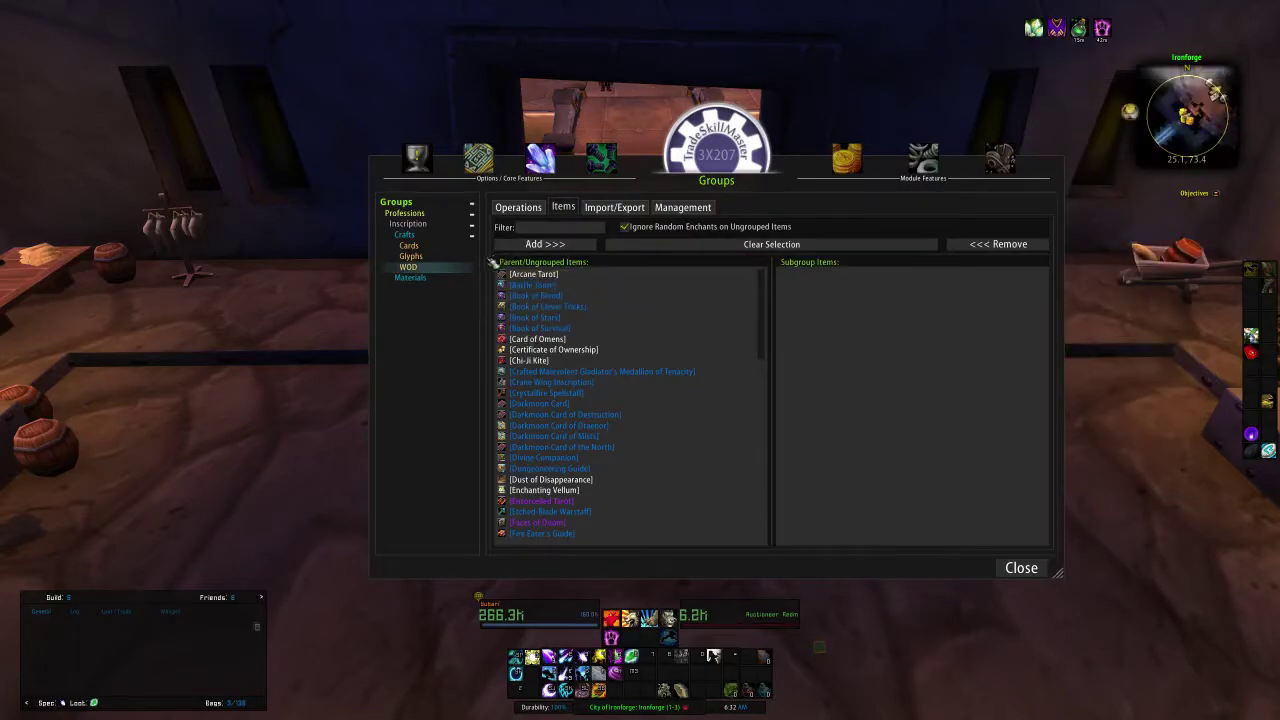
Create a subgroup named Rerolls under WOD and look at its import/export options and item lists.
click(682, 209)
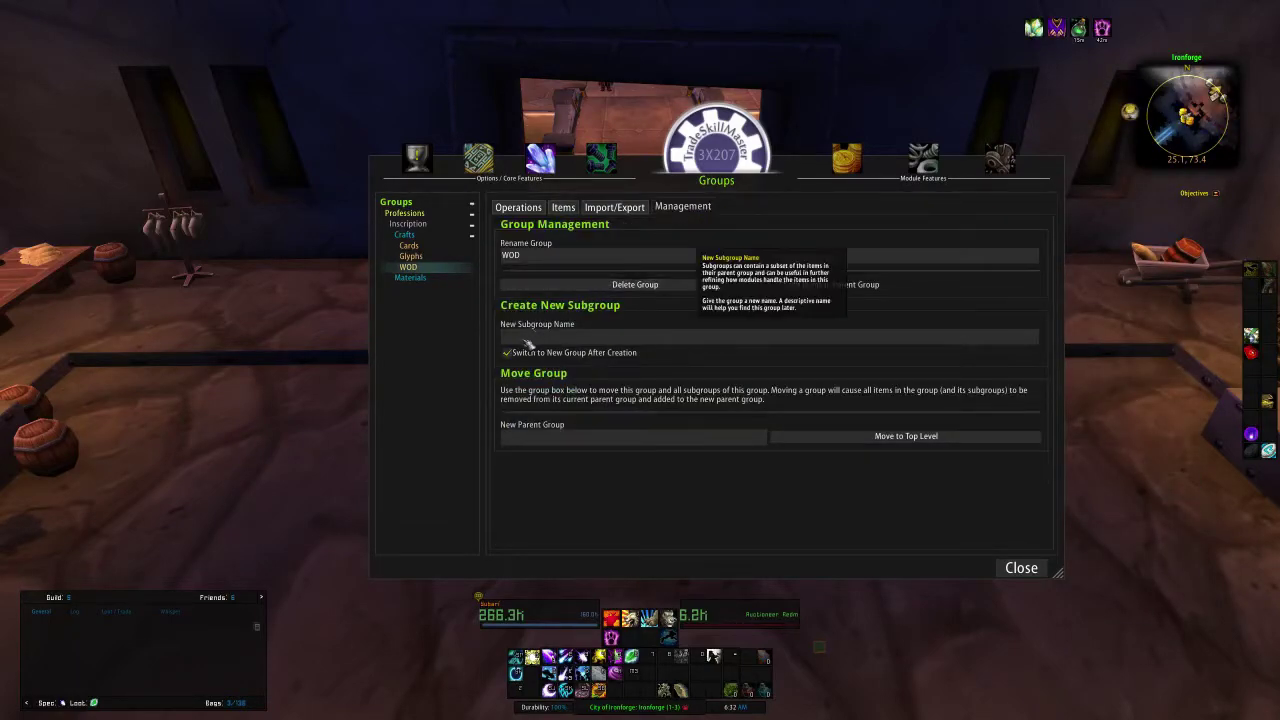
text(Rerolls)
key(Return)
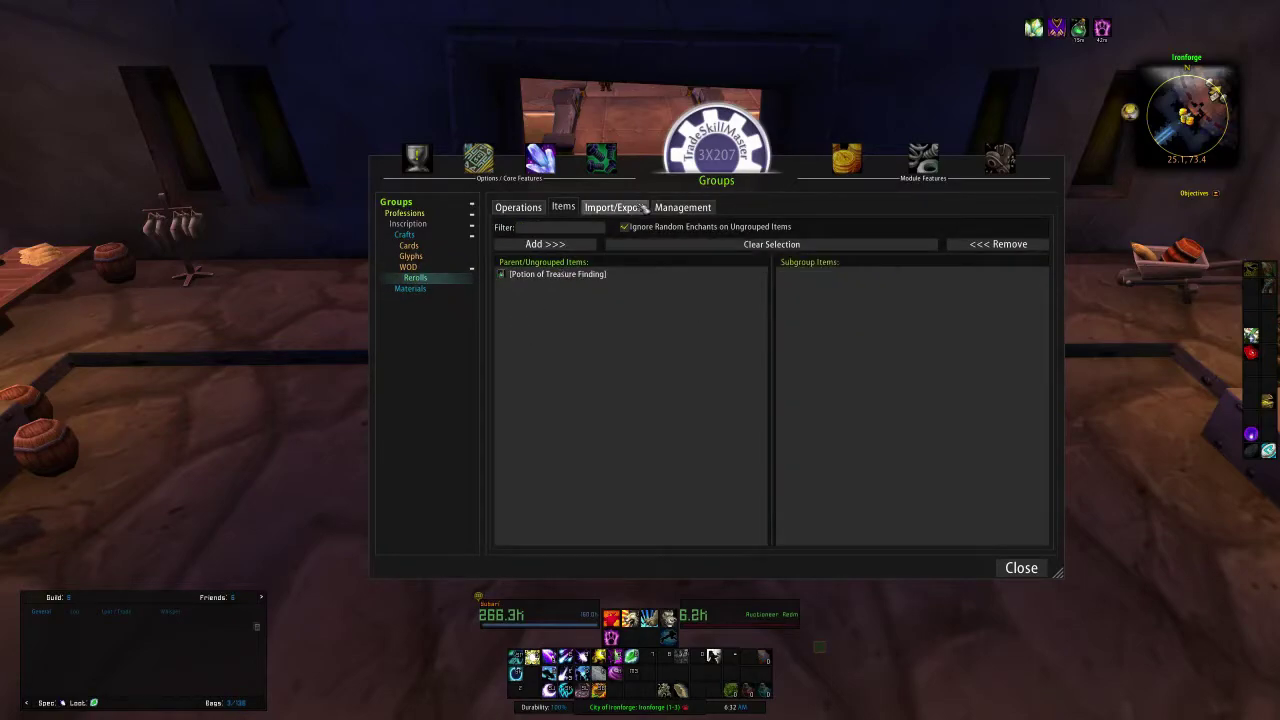
click(640, 207)
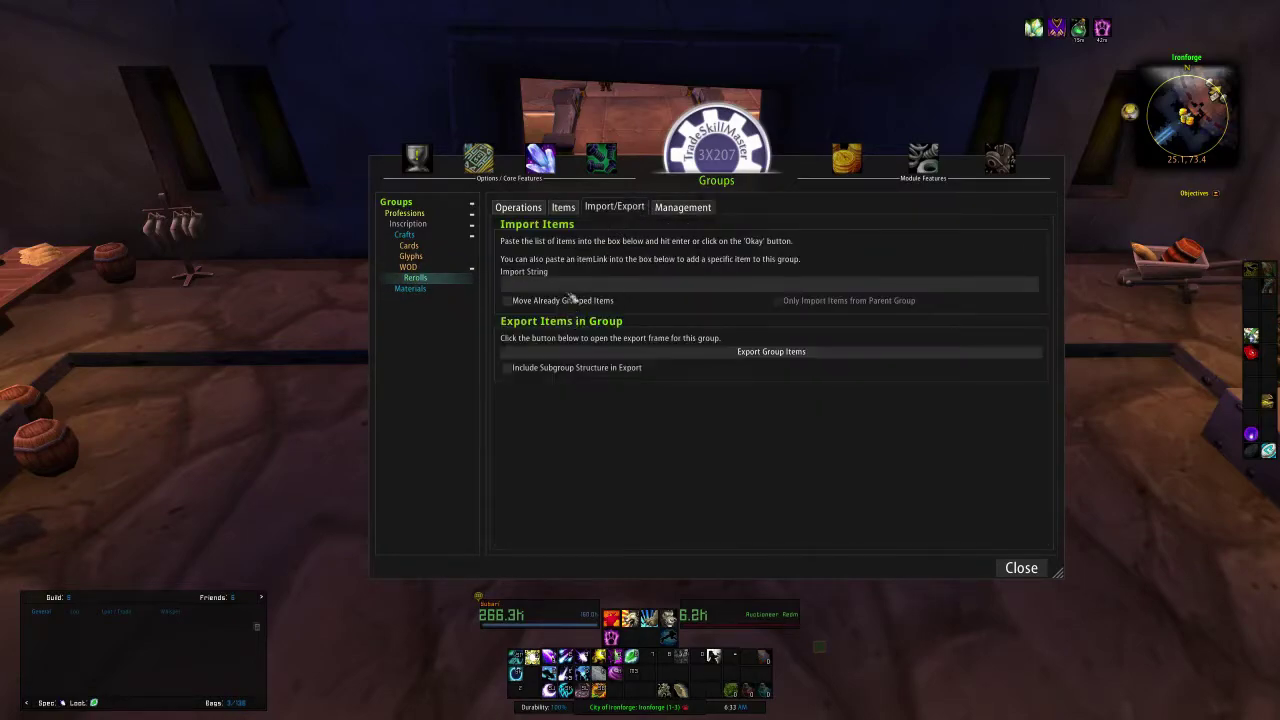
click(568, 207)
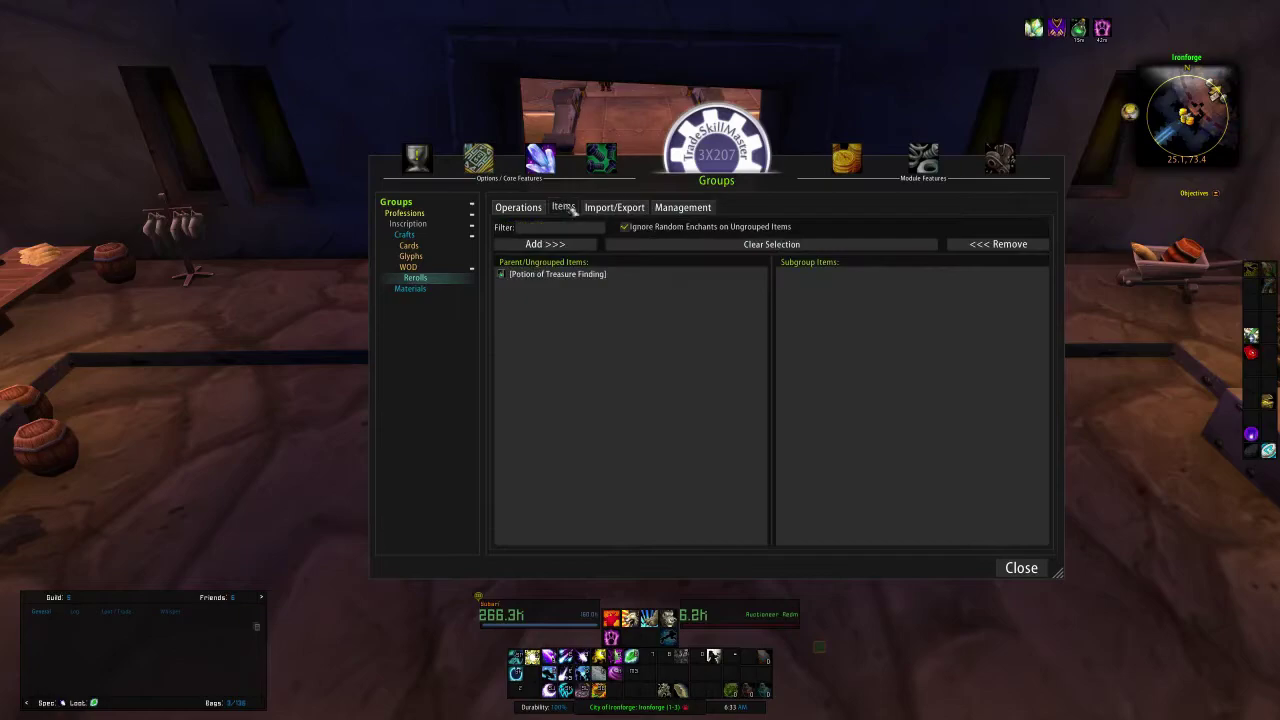
Find Volatile Crystal among the Crafts items and add it to the WOD subgroup.
click(449, 270)
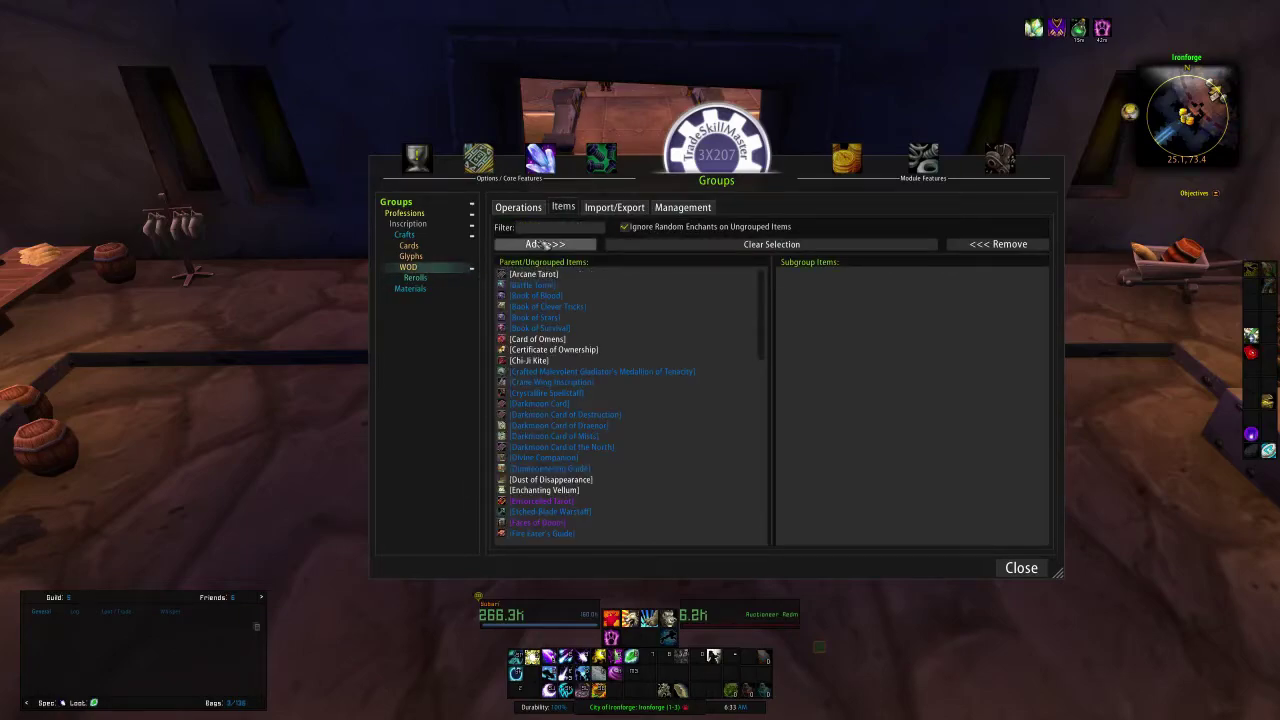
scroll(615, 371, down, 3)
scroll(617, 371, down, 3)
scroll(619, 375, down, 3)
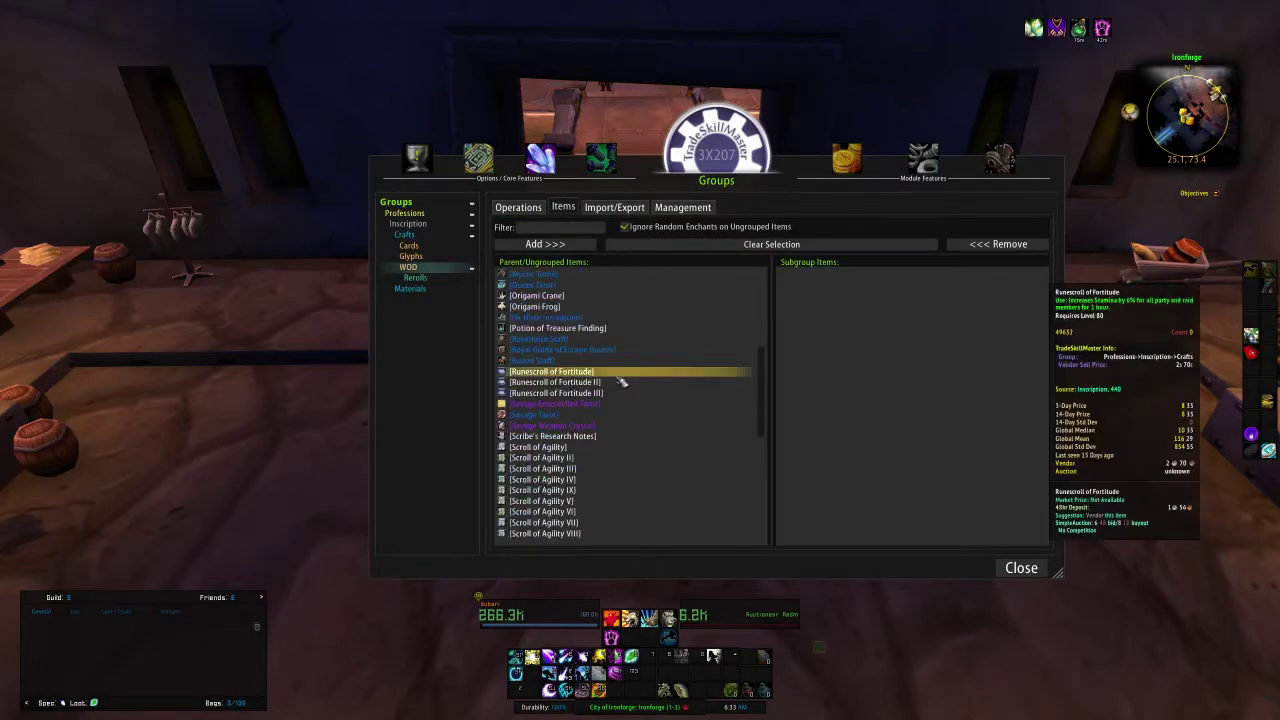
scroll(620, 378, down, 15)
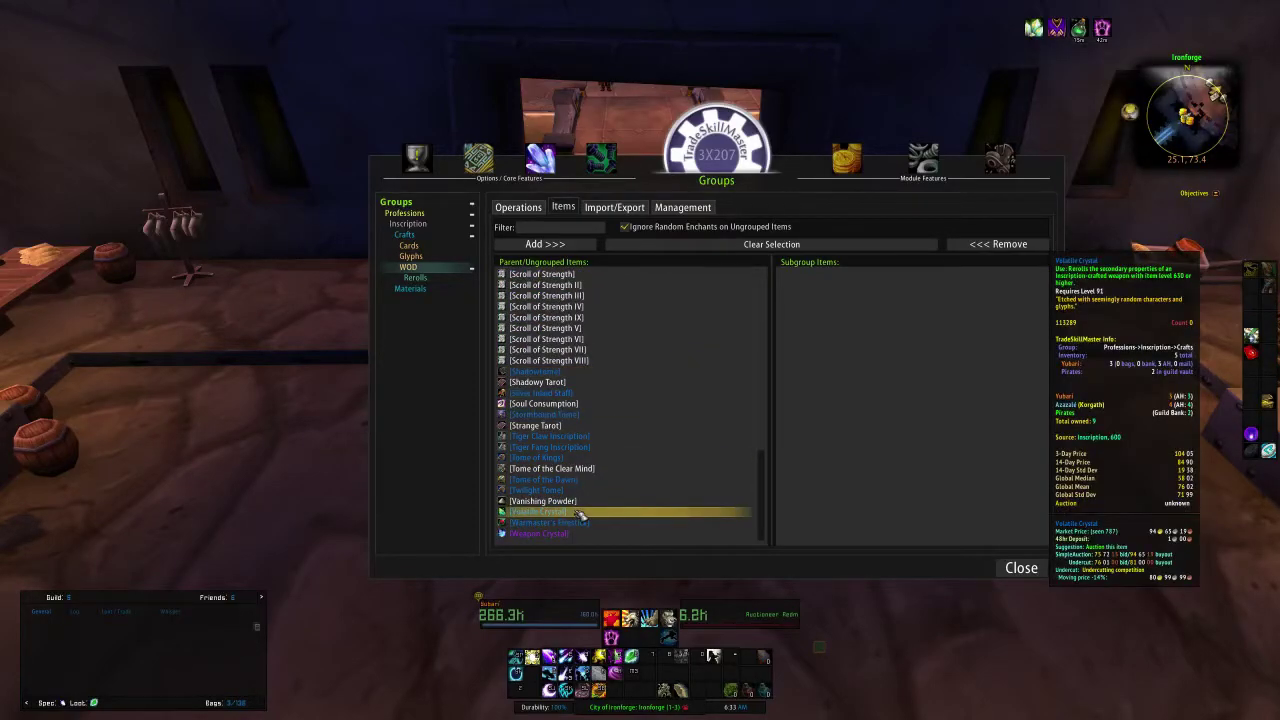
click(586, 248)
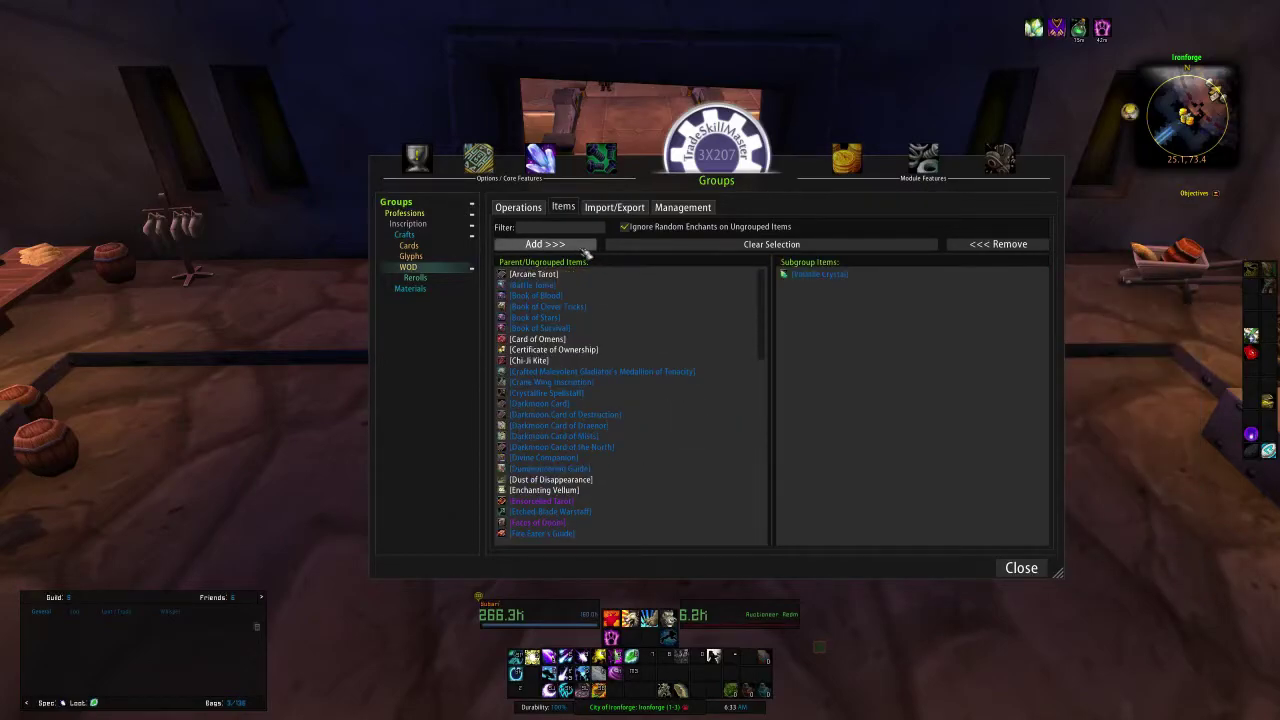
Move Volatile Crystal from WOD into the Rerolls subgroup and view the operations settings of Rerolls.
click(415, 277)
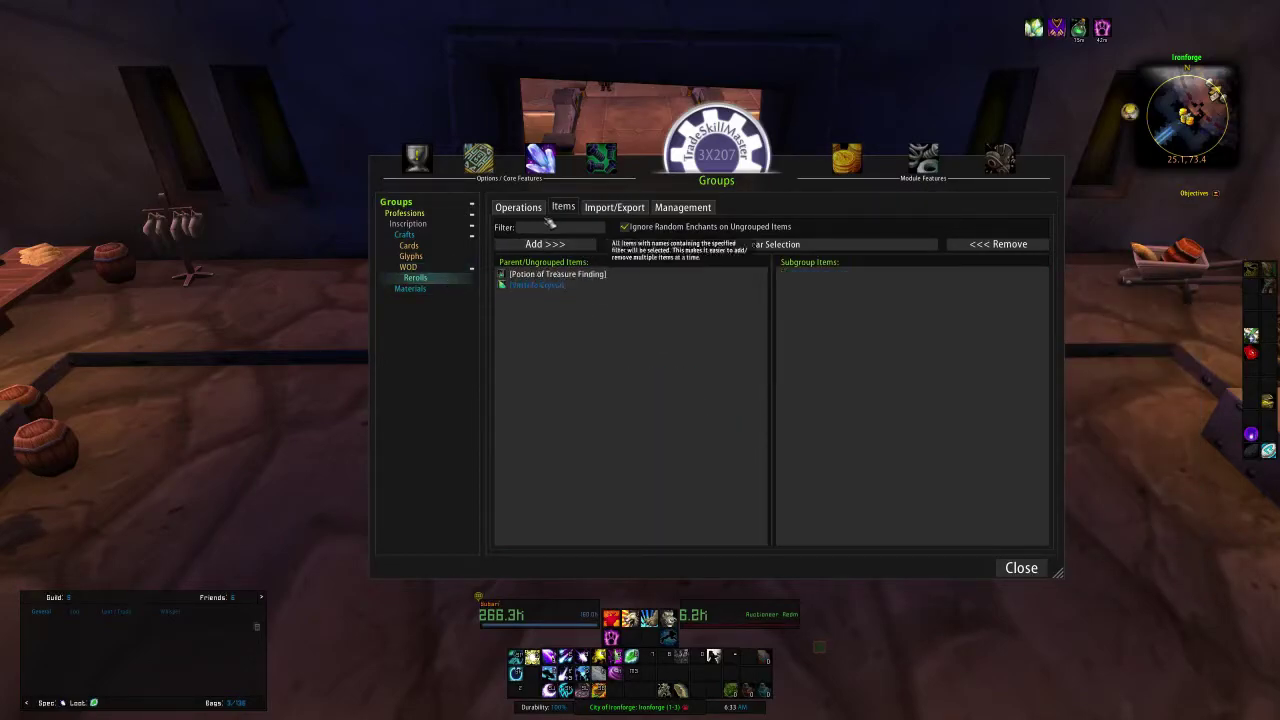
click(537, 286)
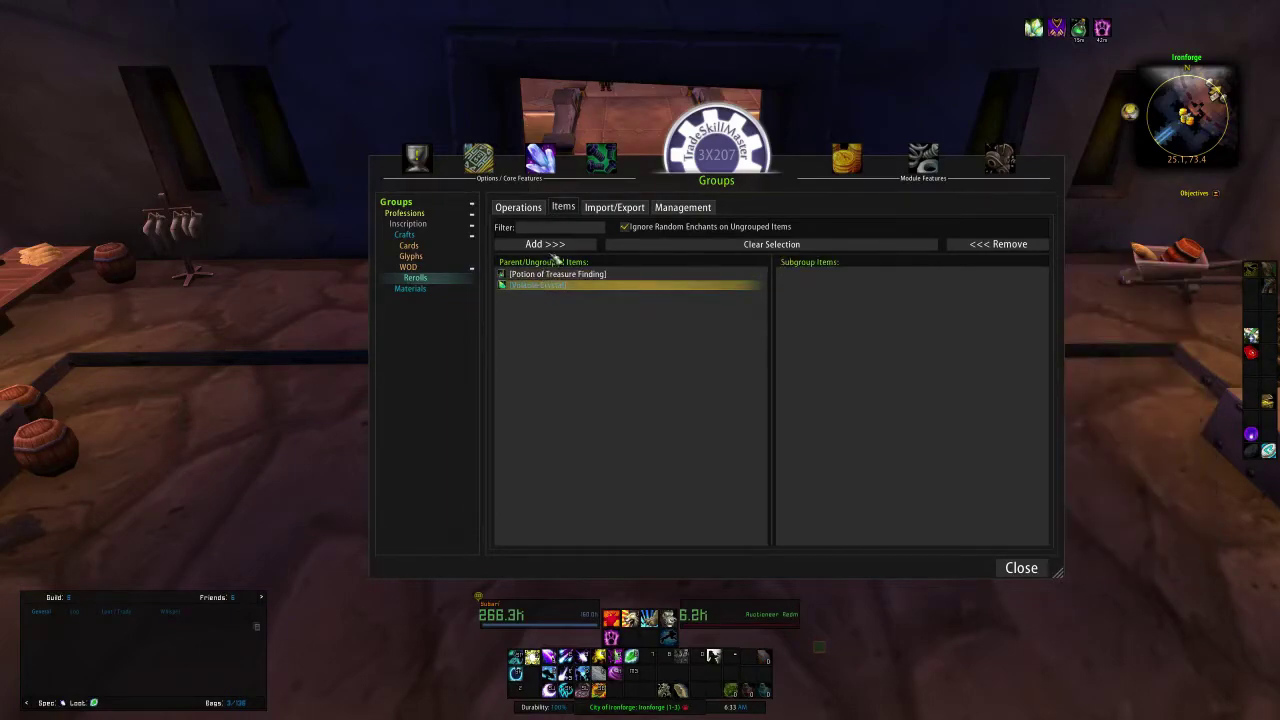
click(548, 245)
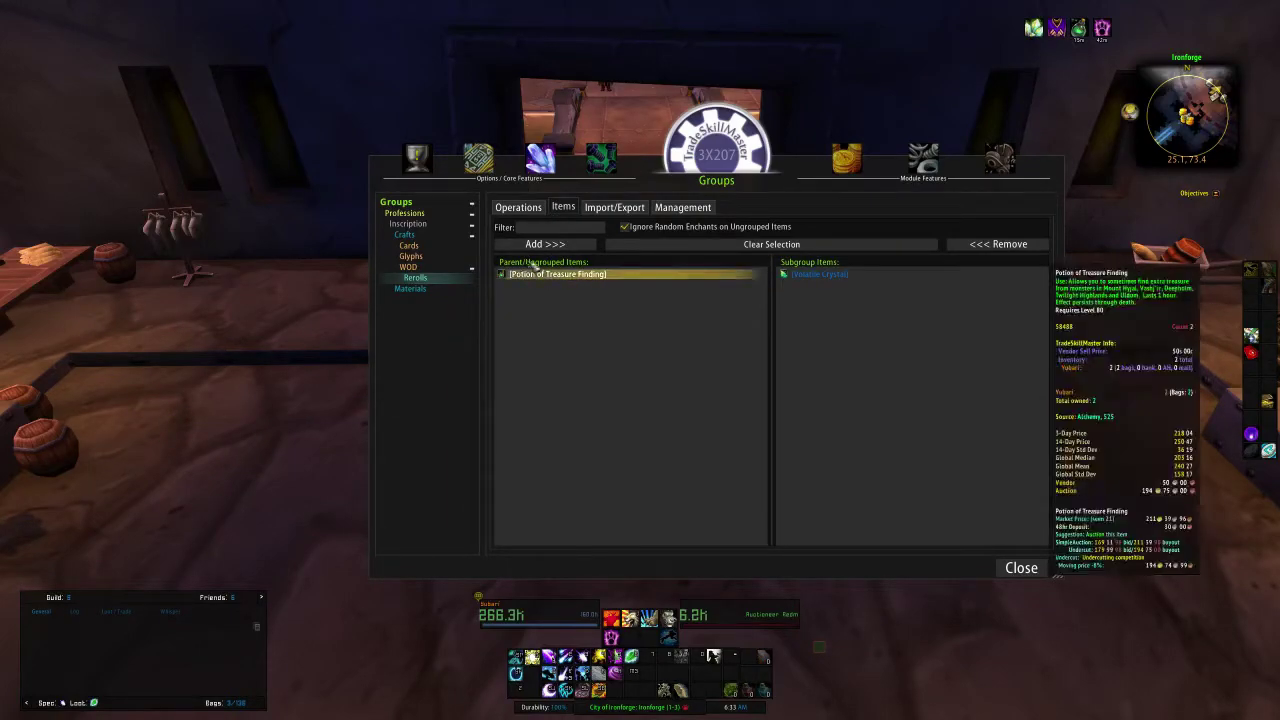
click(519, 207)
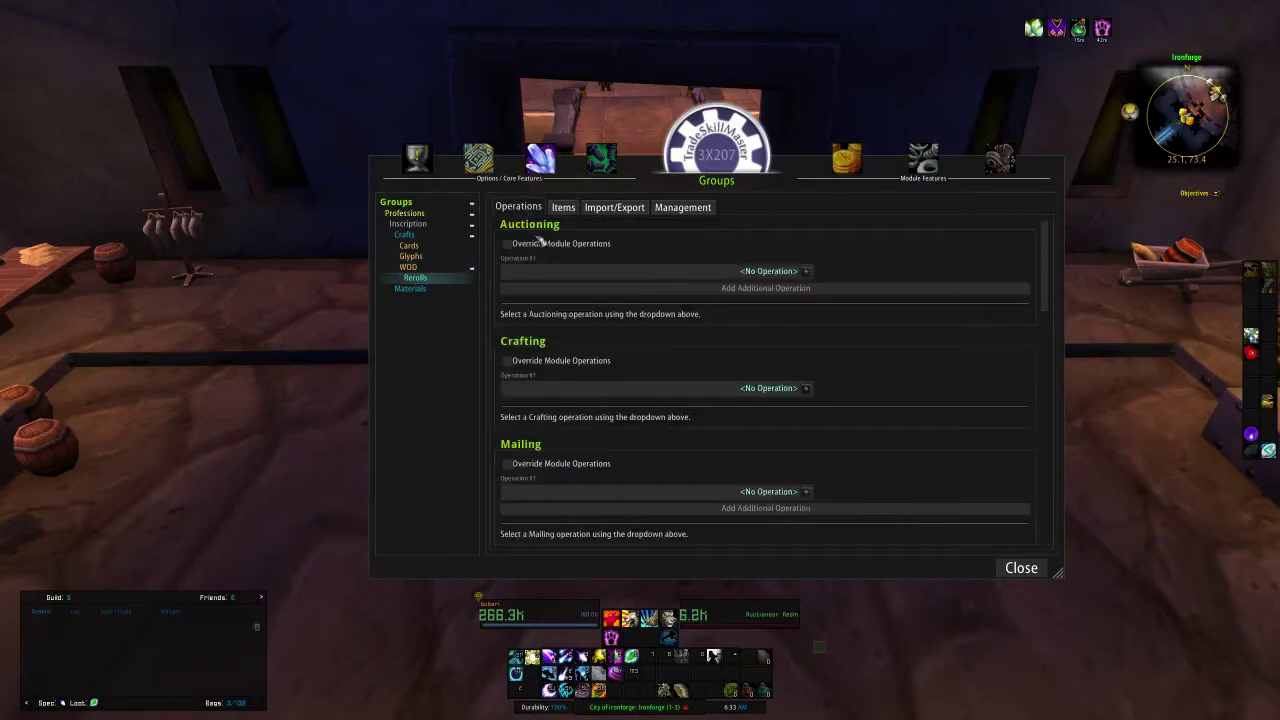
Look through the ungrouped Inscription crafts that can be added to the WOD group.
click(408, 267)
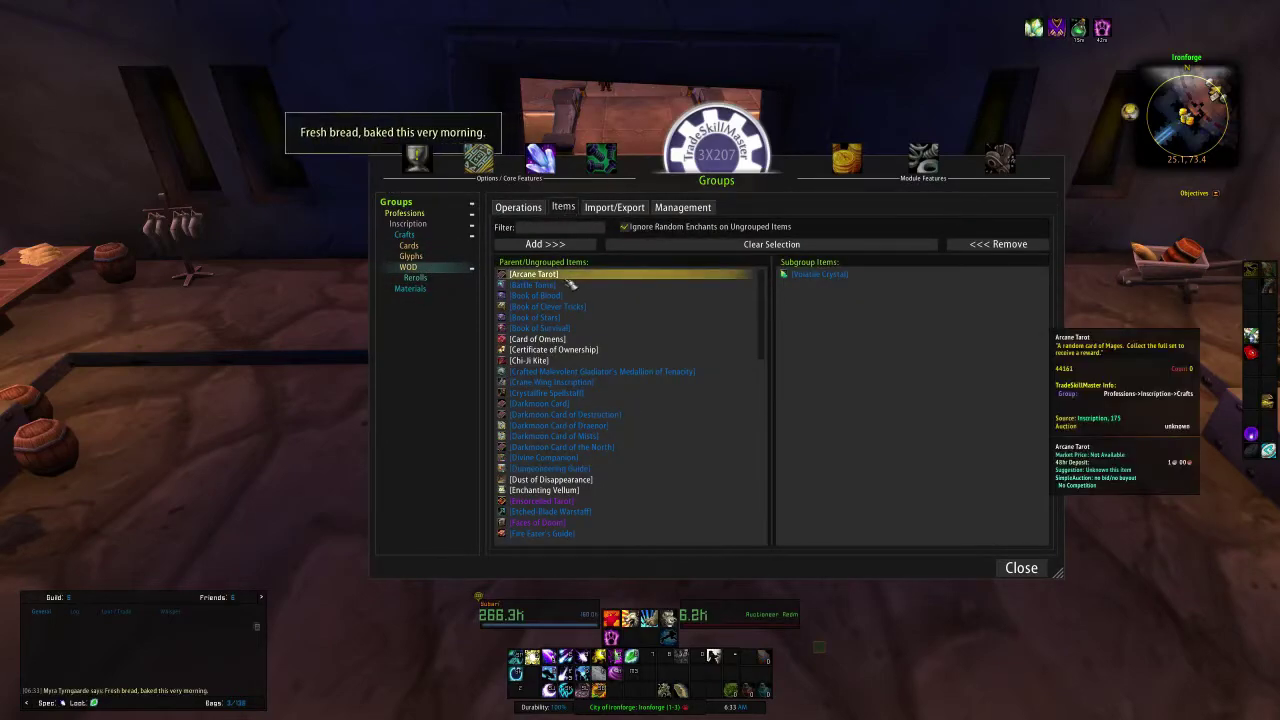
scroll(578, 348, down, 4)
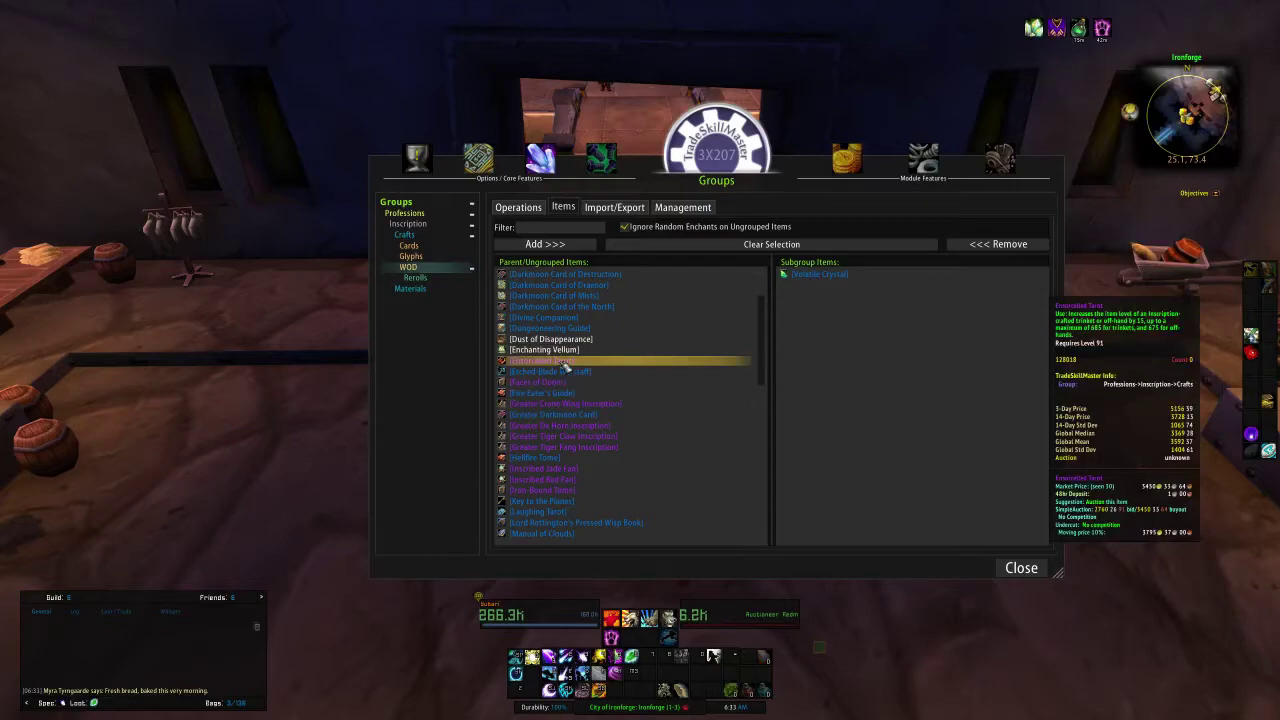
scroll(566, 368, down, 5)
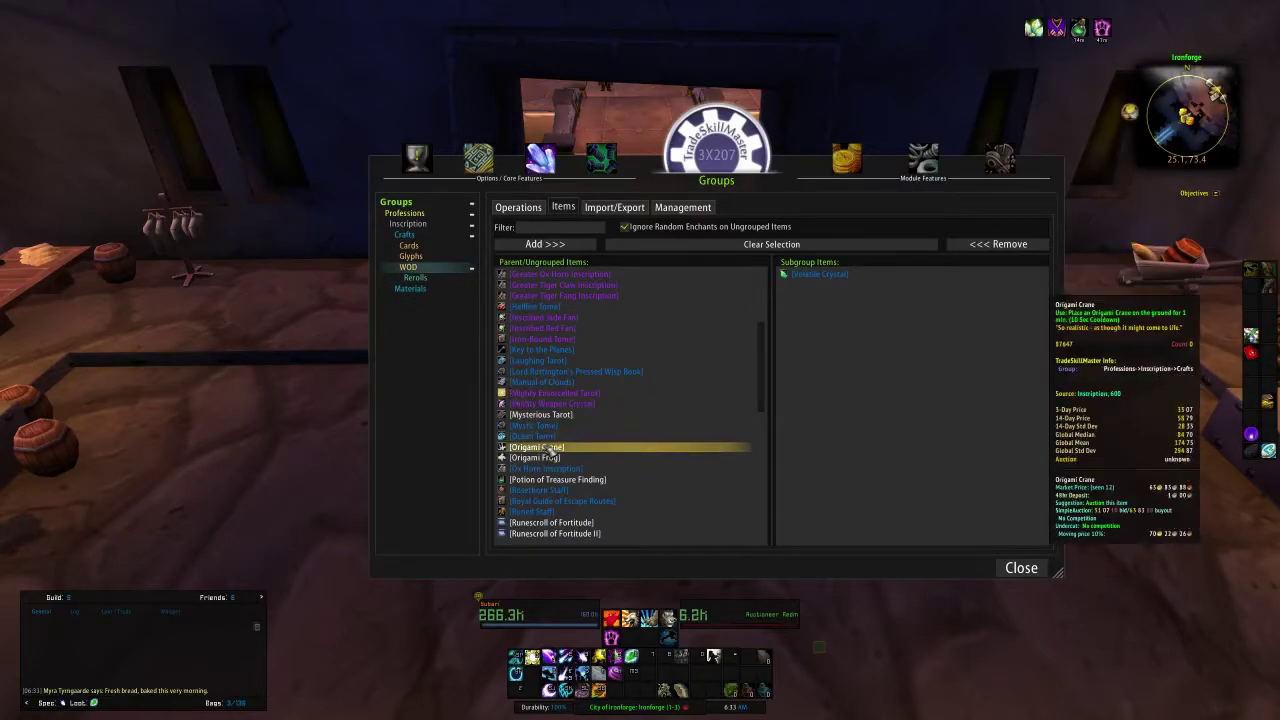
scroll(550, 450, down, 10)
scroll(550, 450, down, 5)
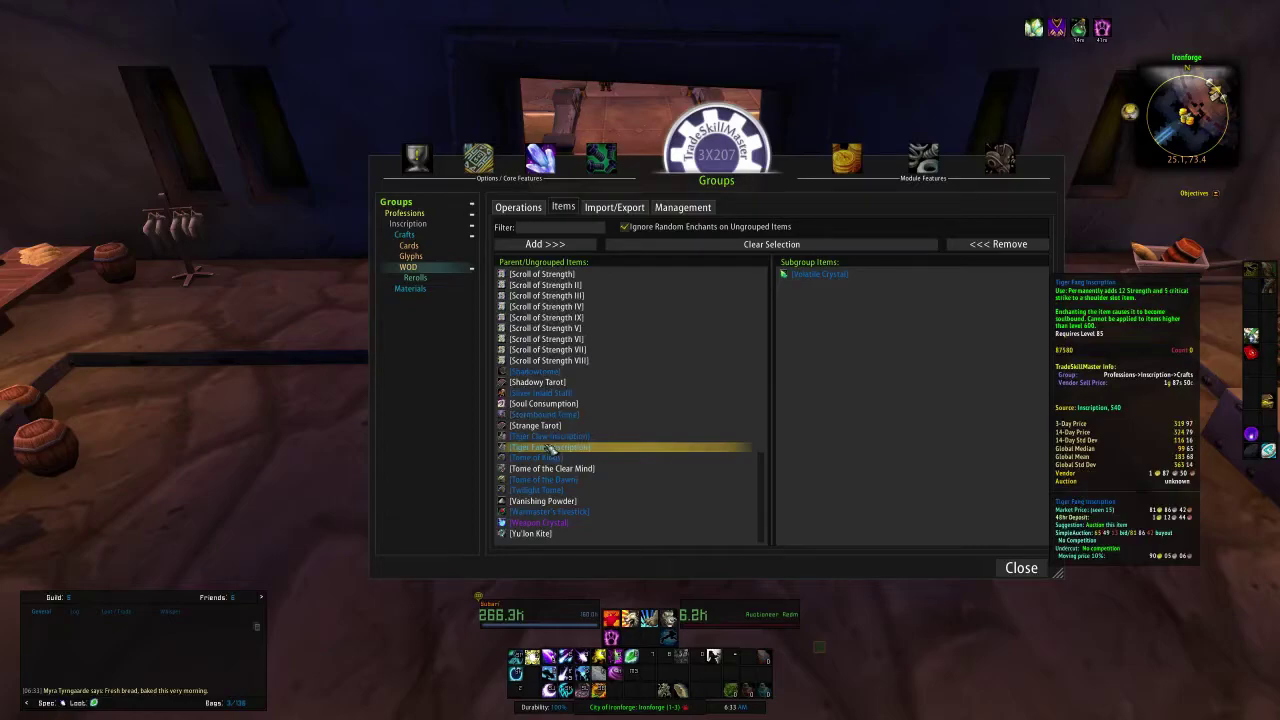
scroll(550, 450, up, 5)
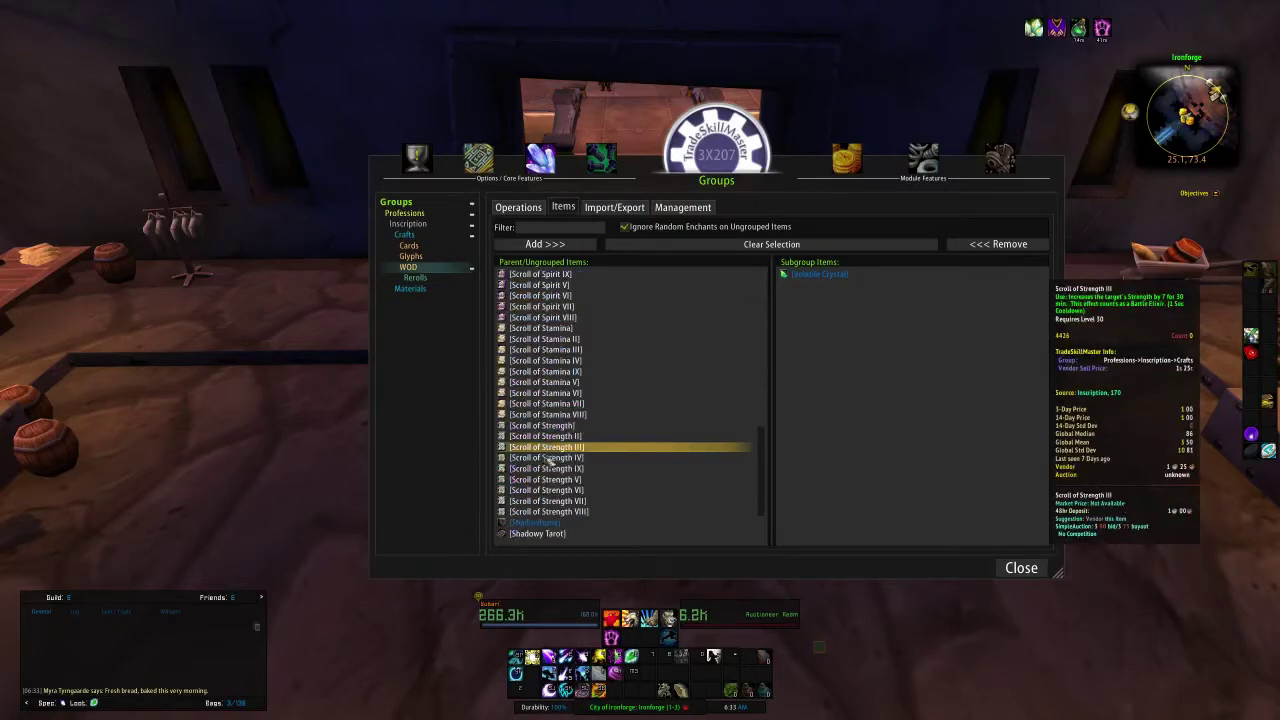
scroll(560, 490, down, 5)
scroll(570, 450, up, 20)
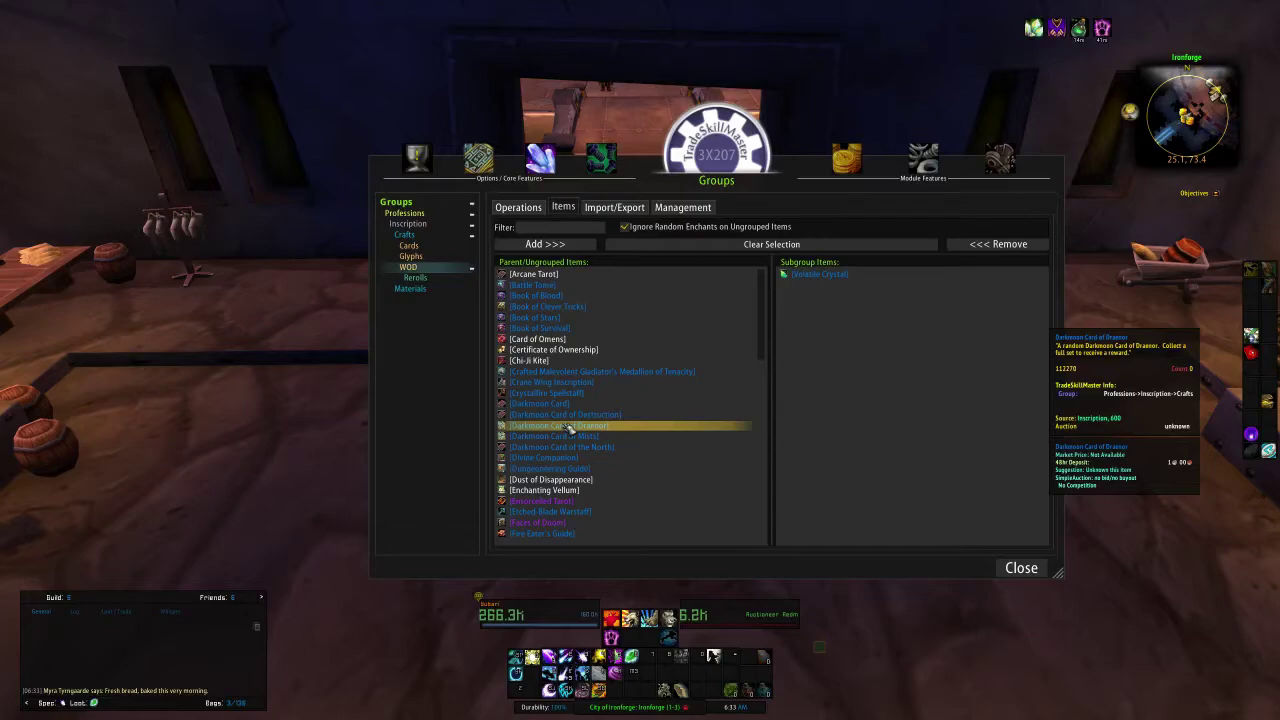
Review the operations settings and the item lists of the Cards group.
click(414, 248)
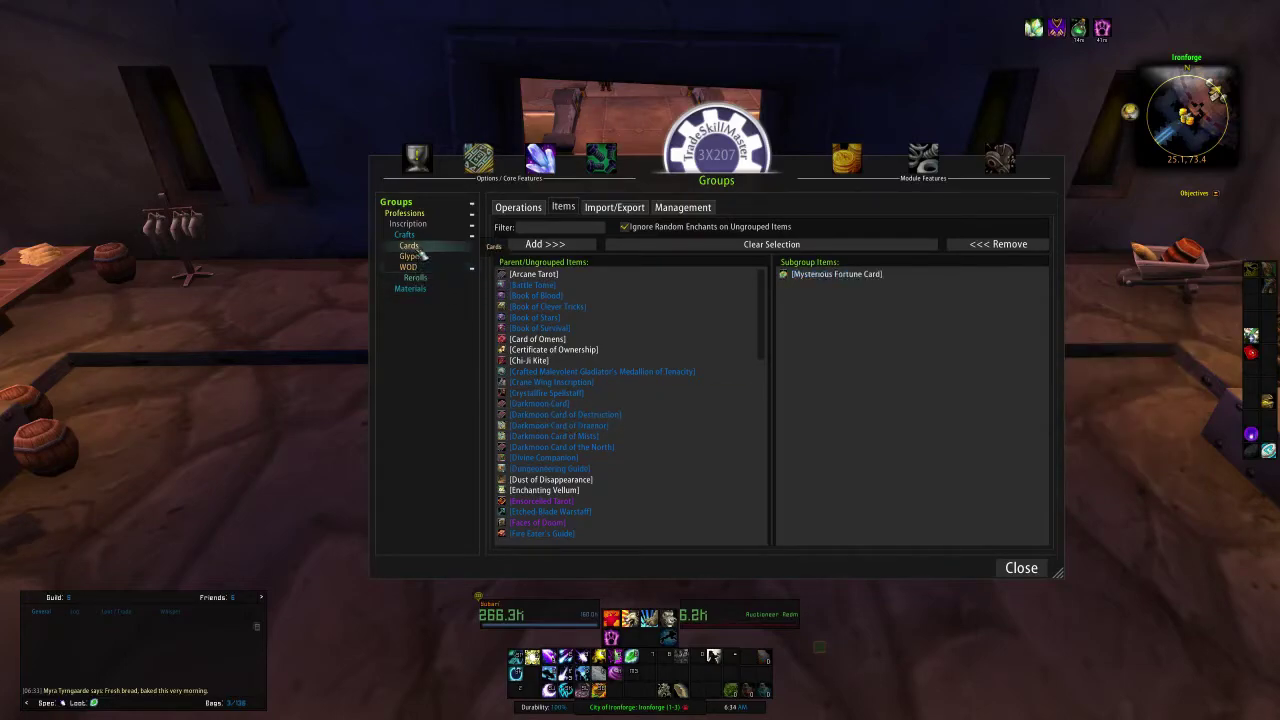
click(535, 207)
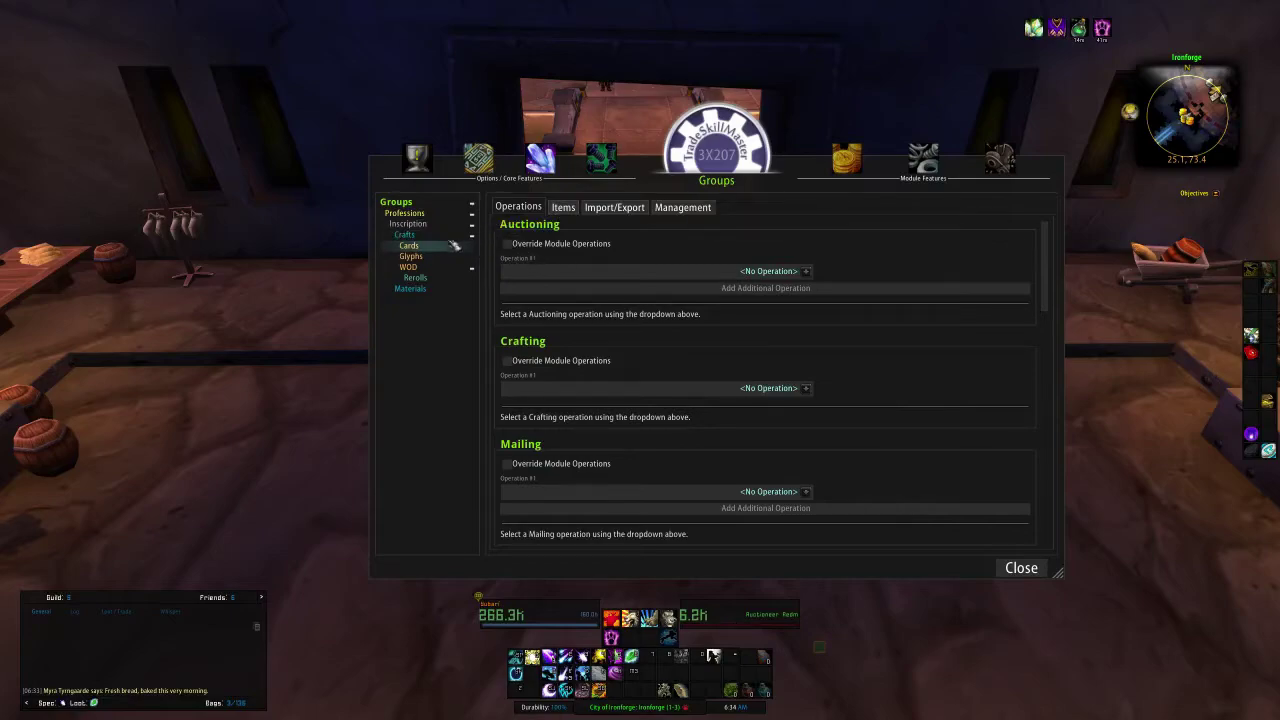
click(563, 207)
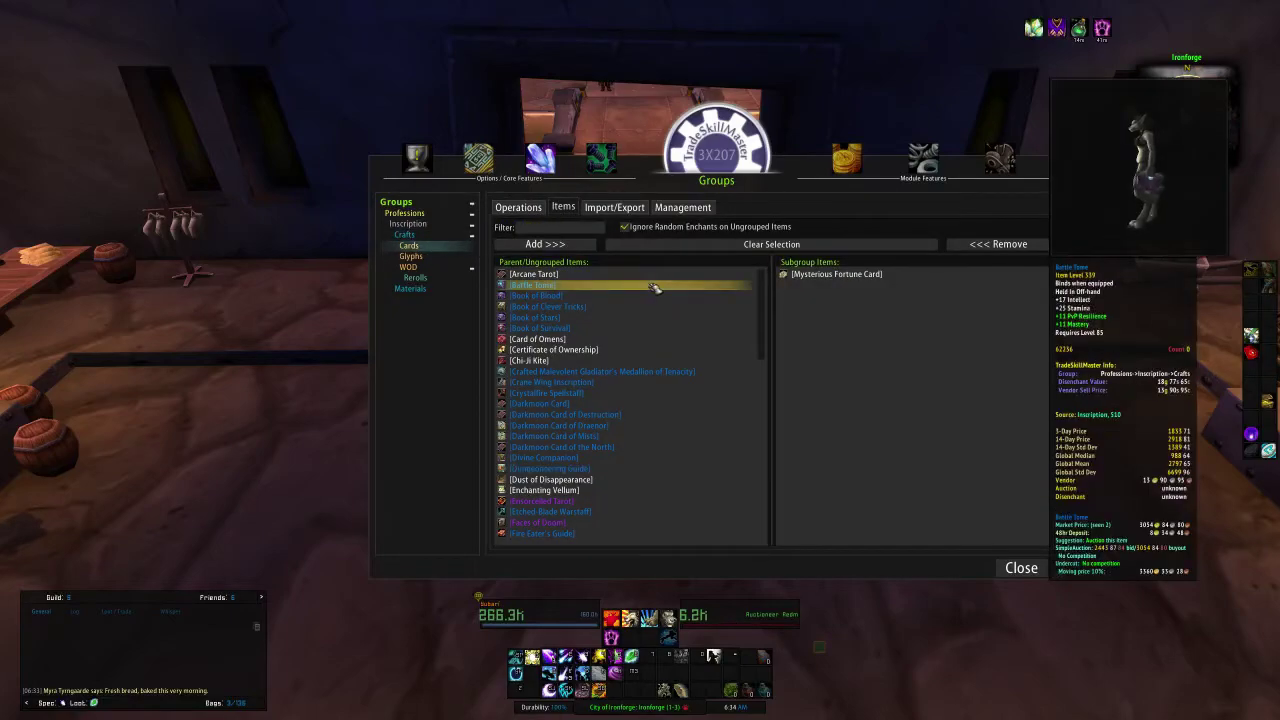
Look through the glyphs assigned to the Glyphs group and view that group's operations settings.
click(411, 256)
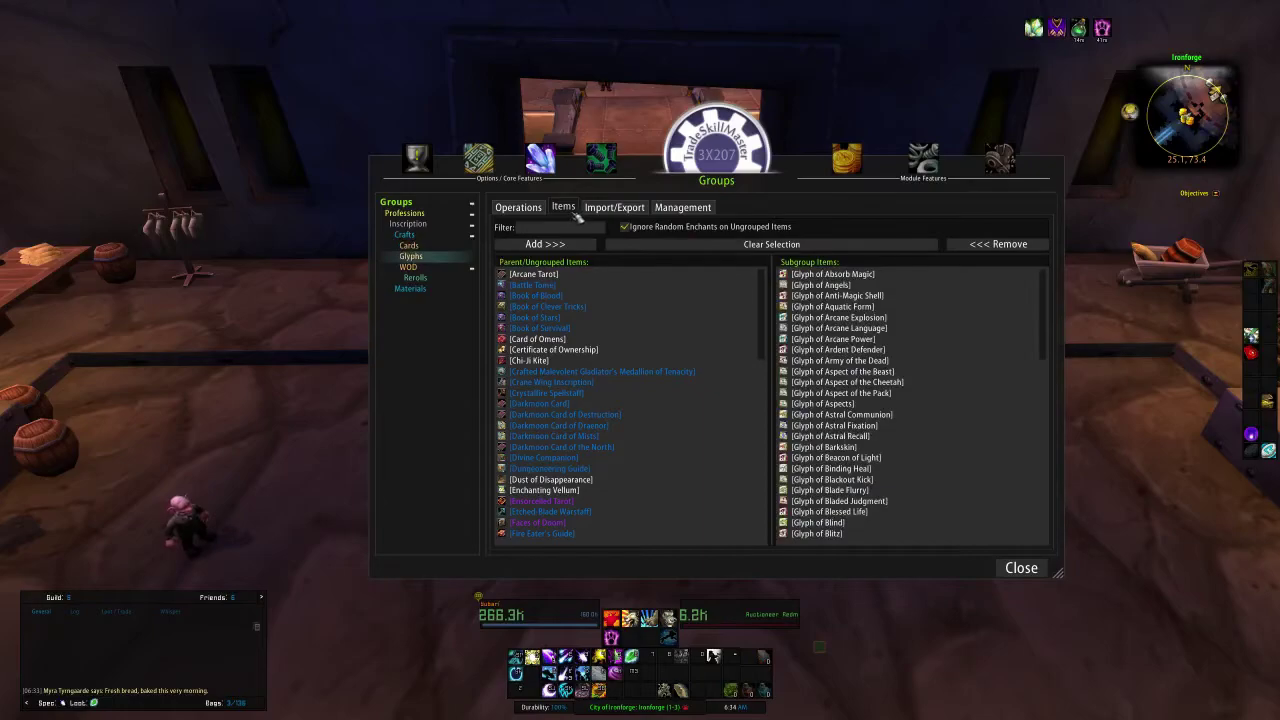
scroll(835, 362, down, 10)
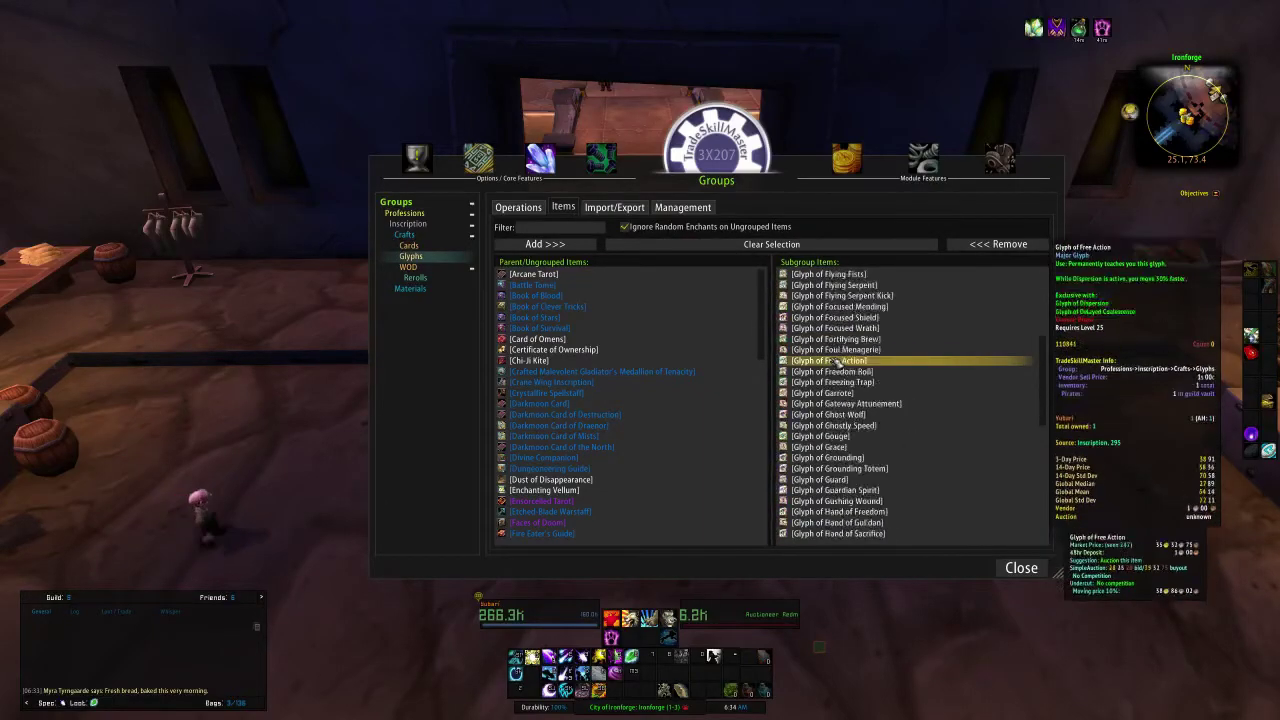
scroll(835, 362, up, 10)
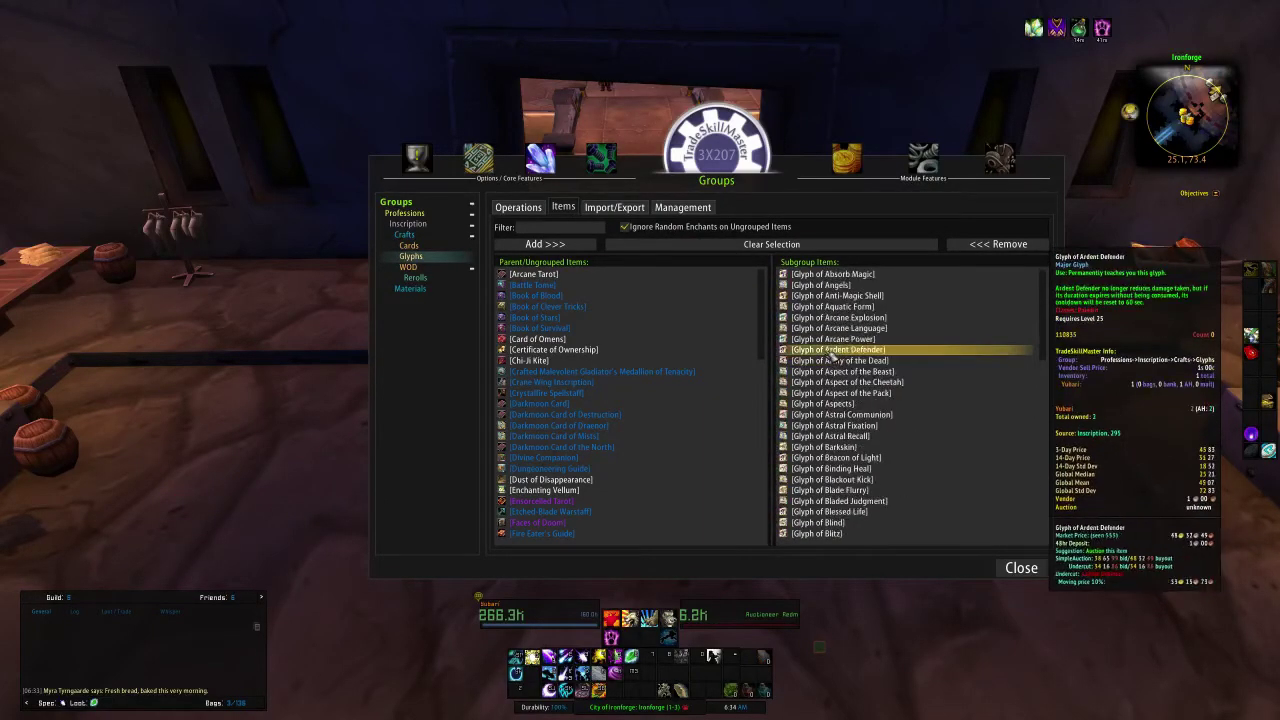
scroll(805, 312, down, 20)
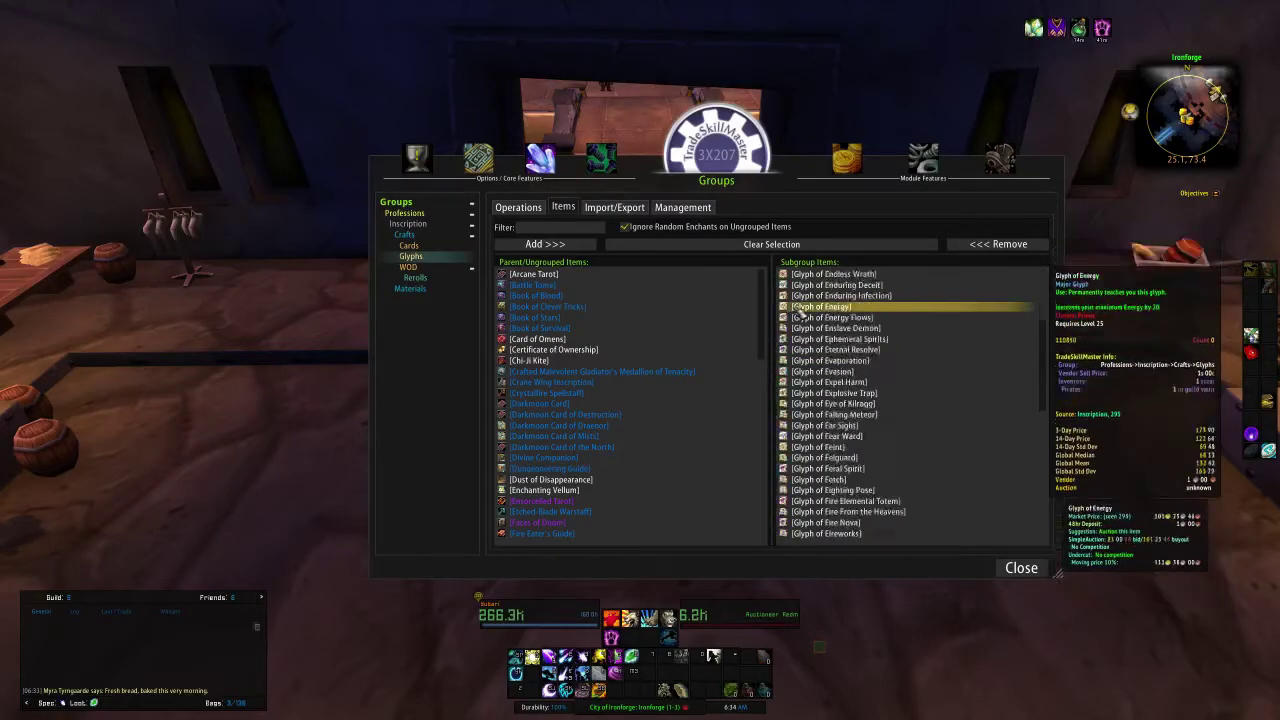
scroll(805, 312, up, 20)
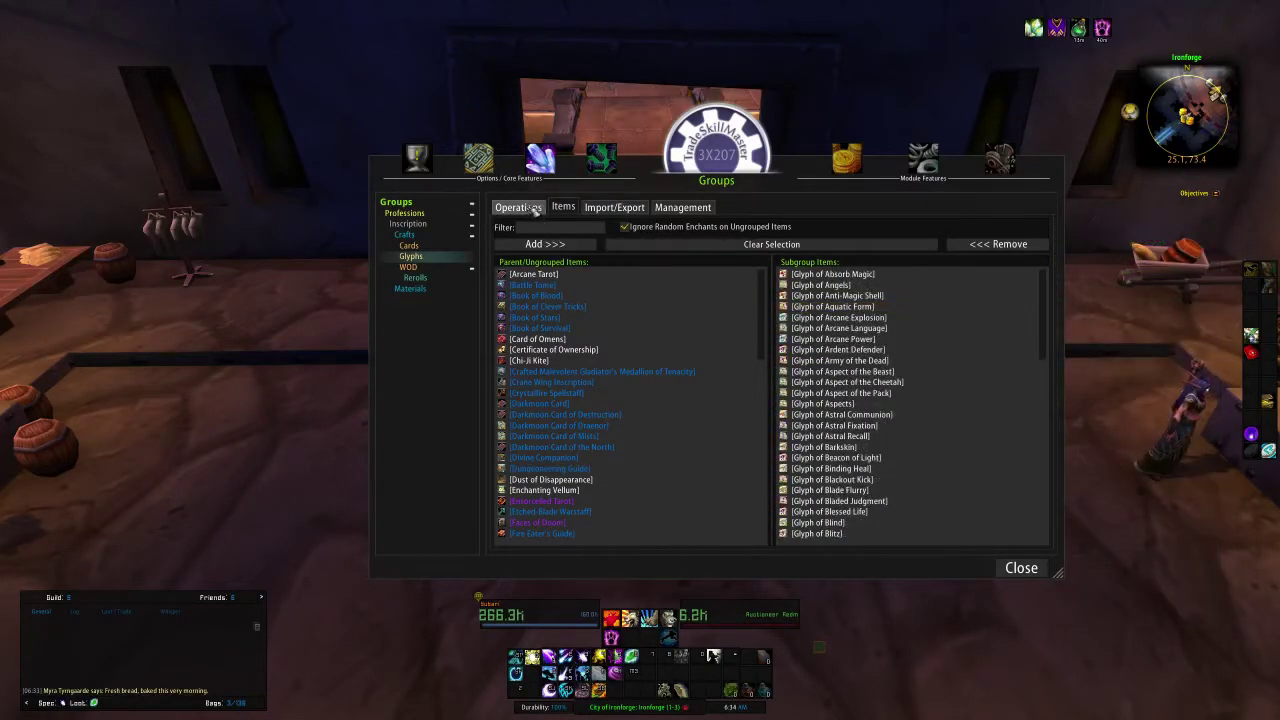
click(535, 208)
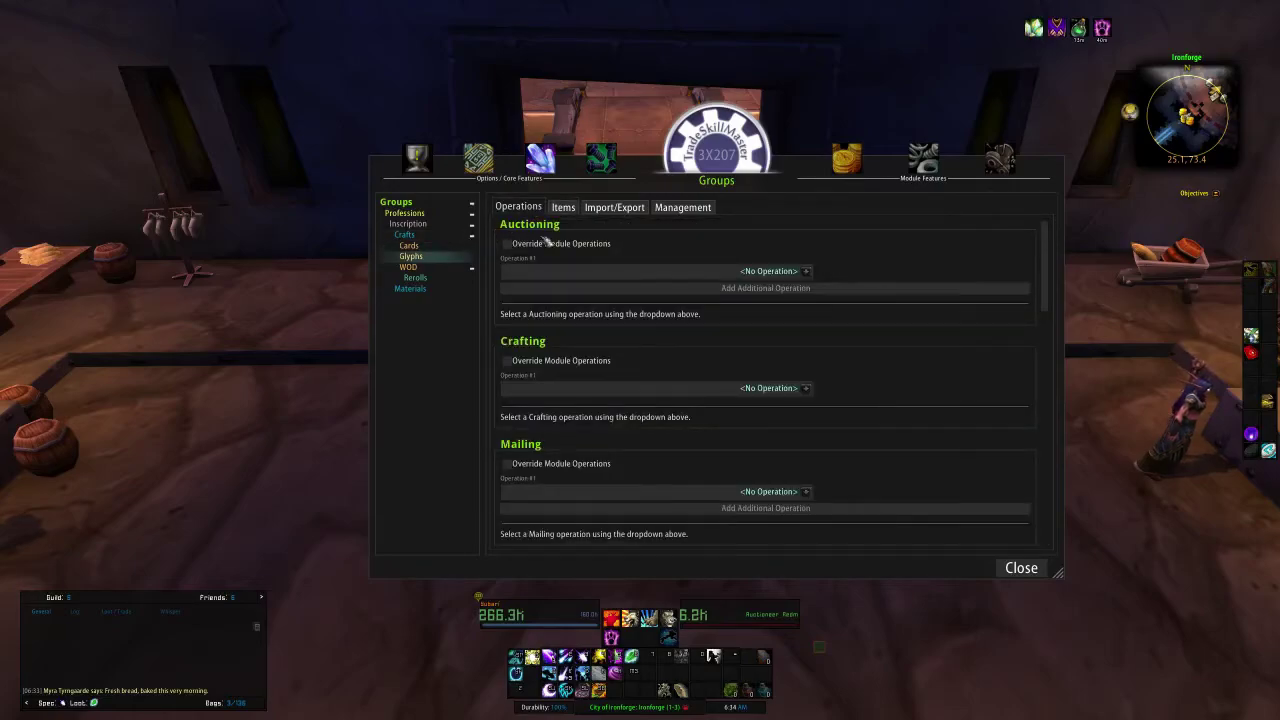
View the page for creating new Auctioning operations, and close the TradeSkillMaster window.
click(540, 158)
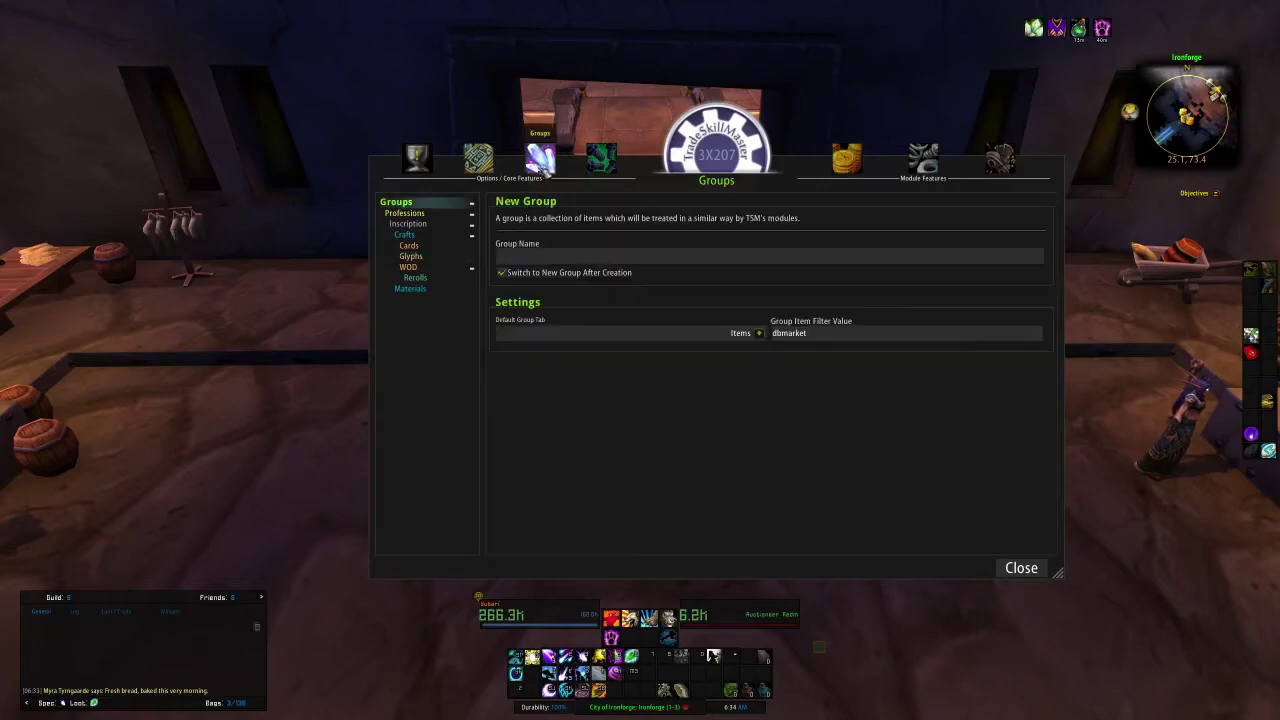
click(601, 158)
click(540, 158)
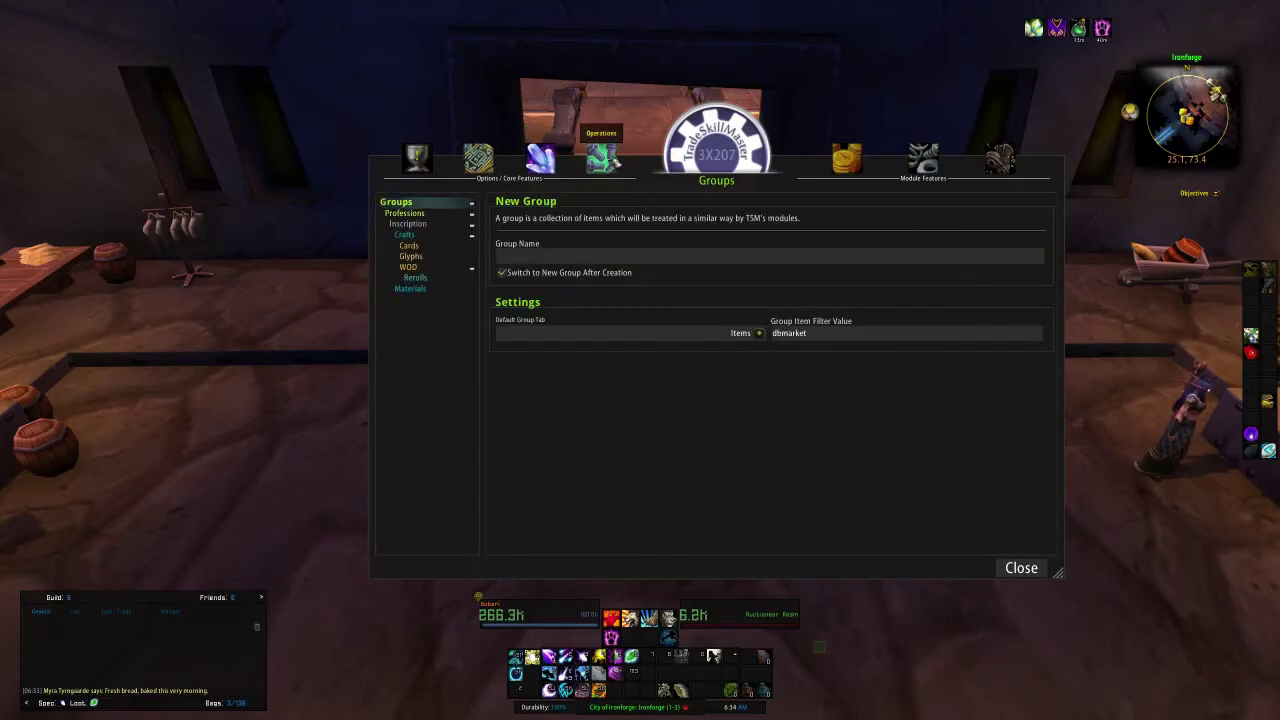
click(605, 158)
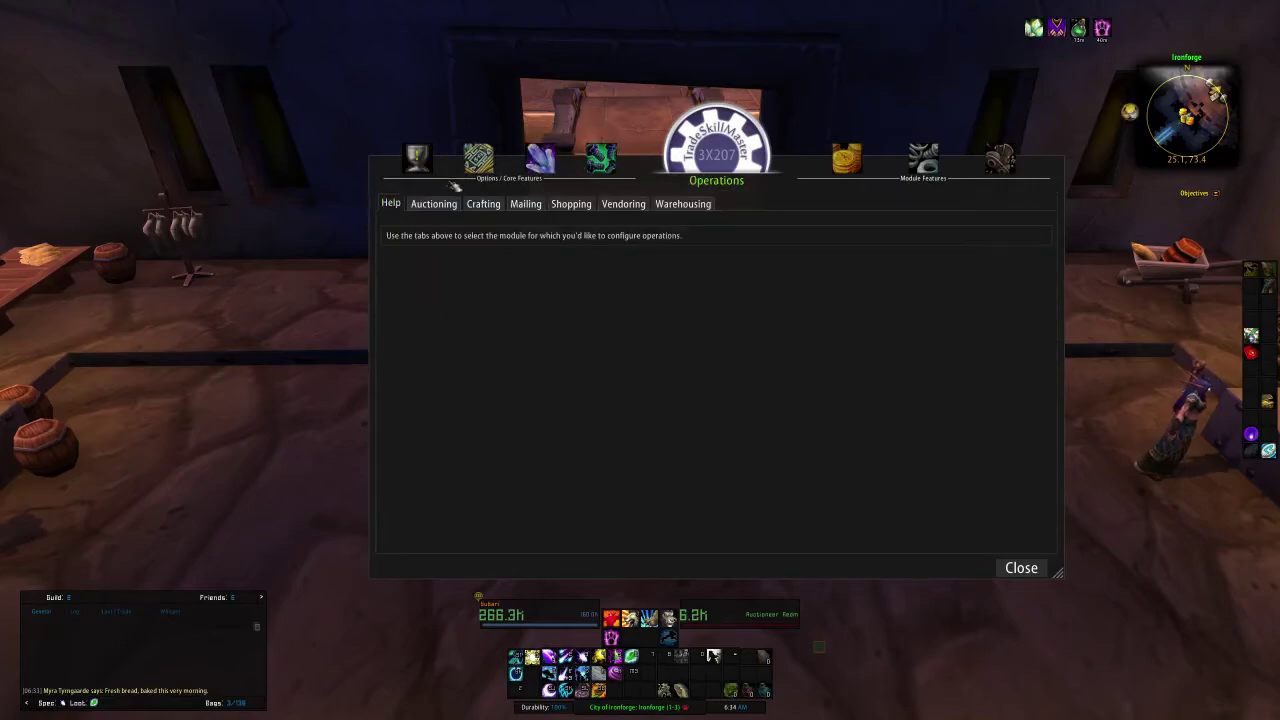
click(436, 205)
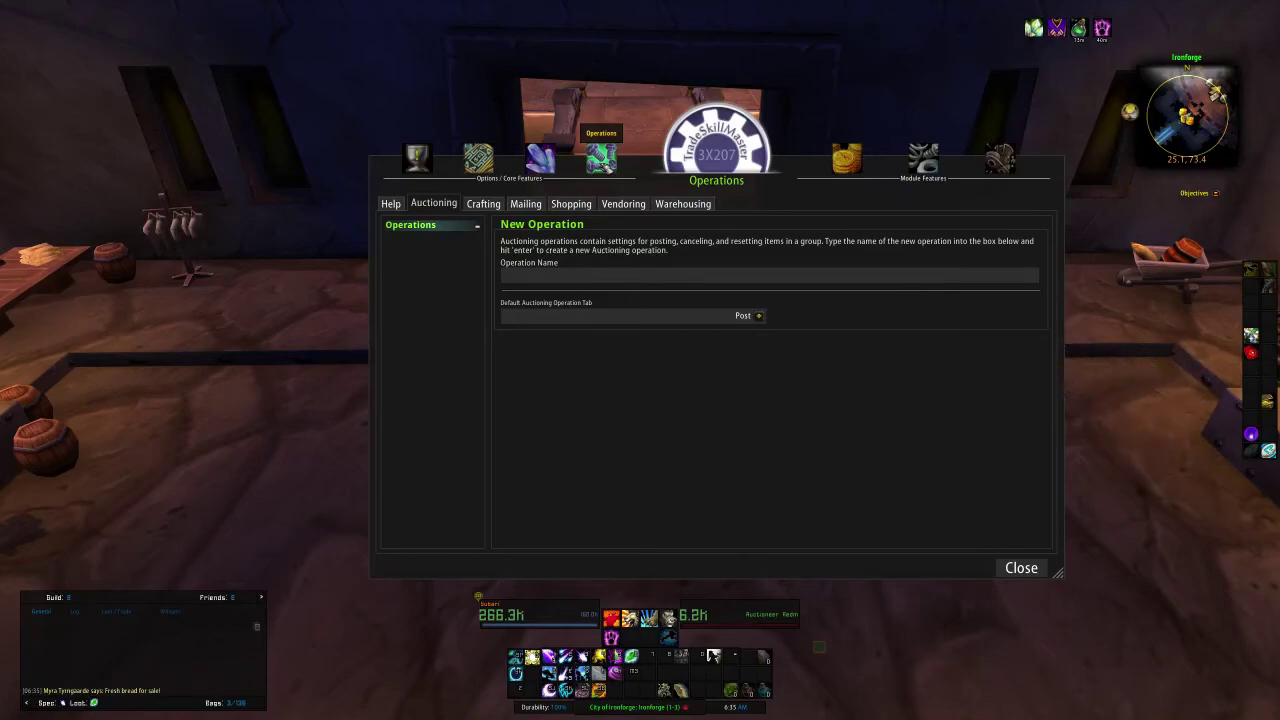
click(1021, 567)
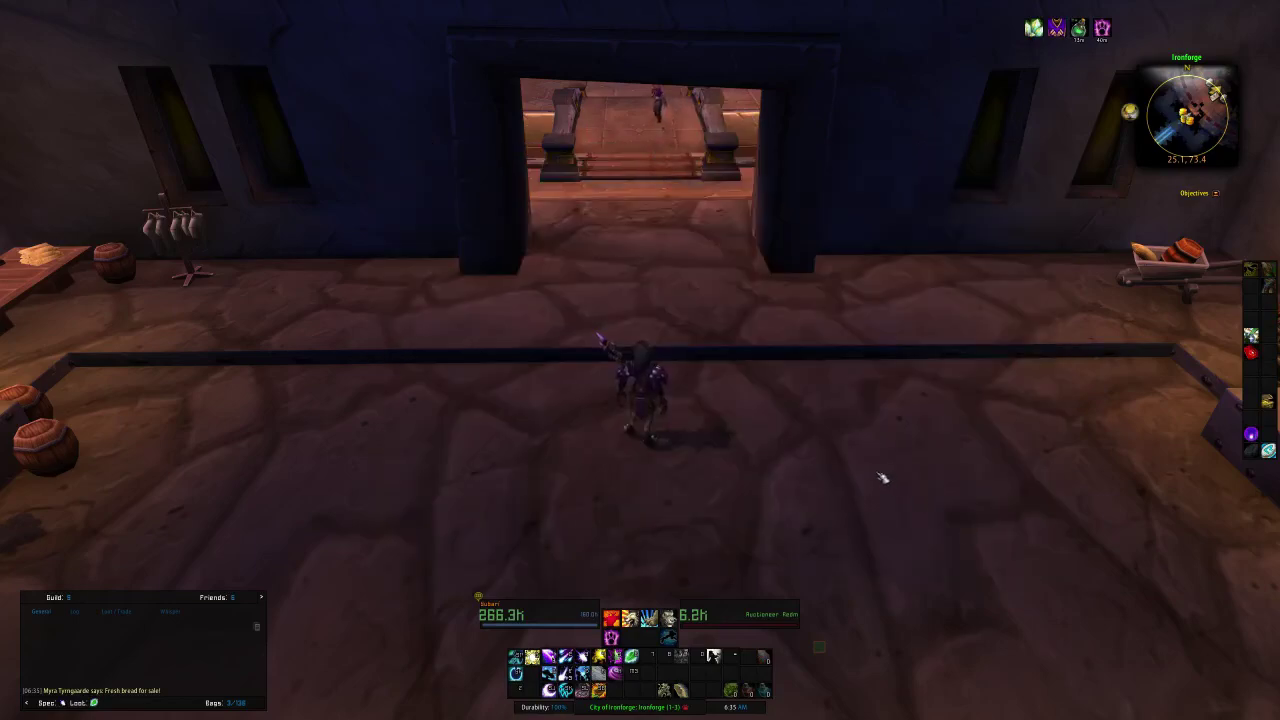